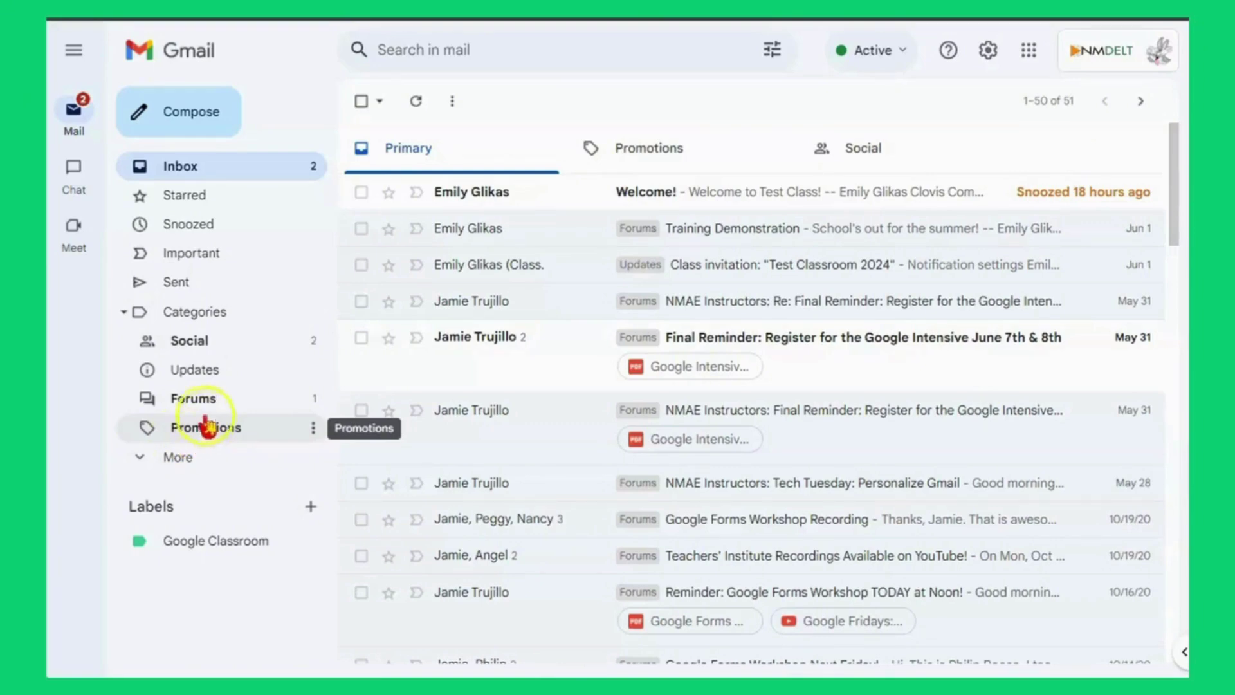
Move the "Success Stories and Graduation Pics" email from the Social category to Primary.
click(905, 159)
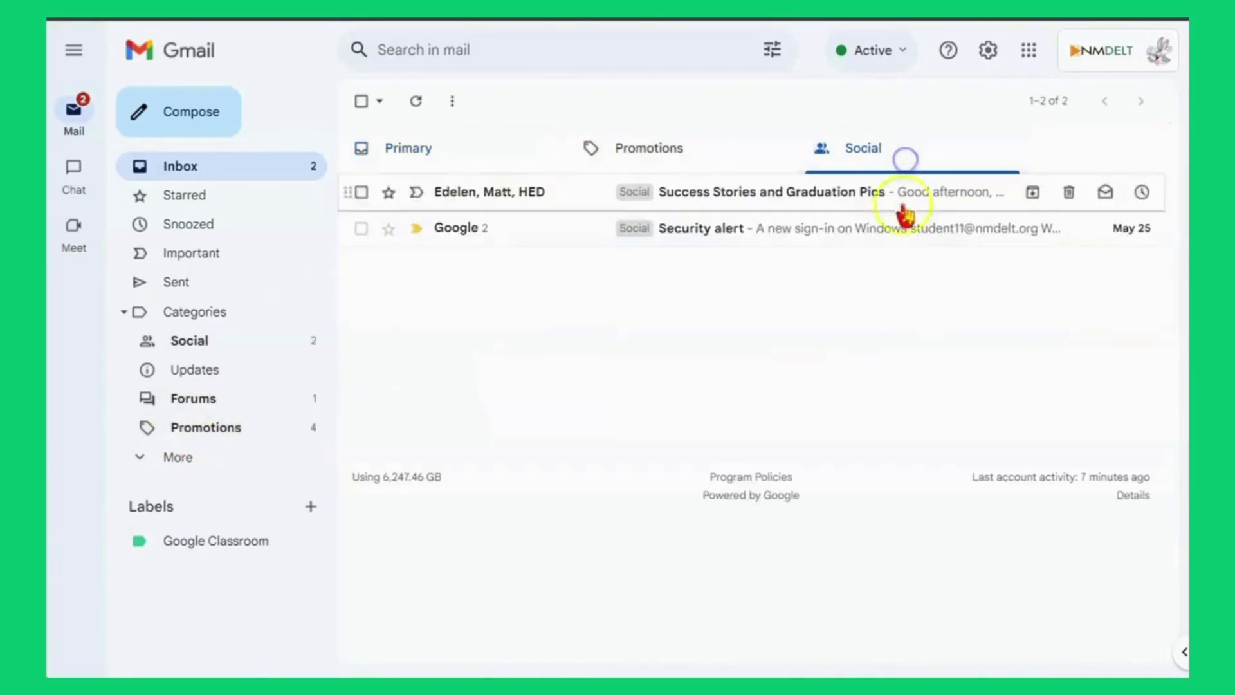
click(674, 198)
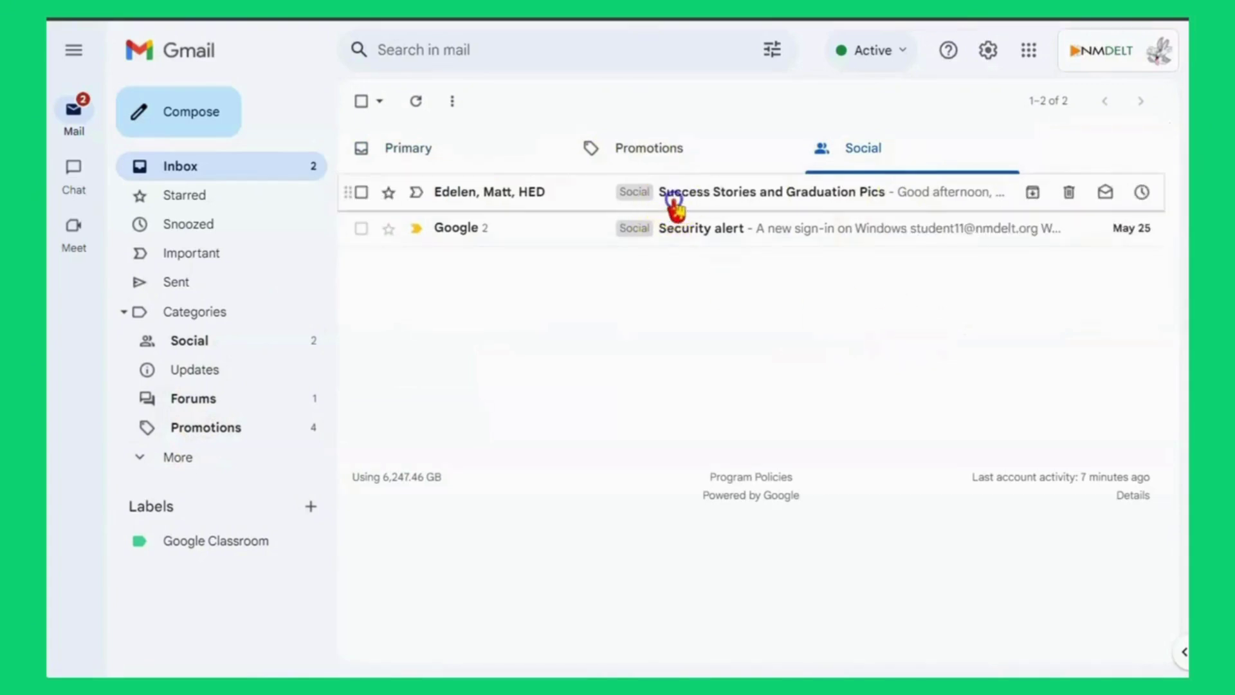
drag(673, 198, 433, 158)
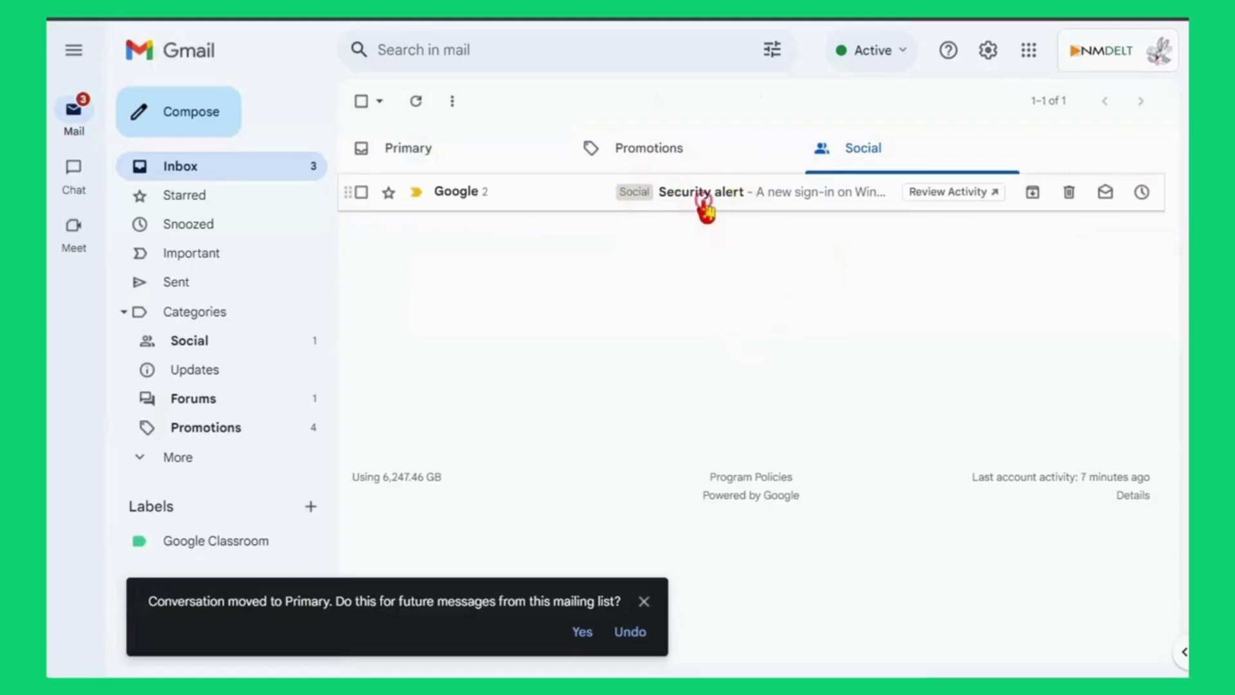
Move the Google "Security alert" email from Social to Updates.
right_click(703, 204)
click(891, 520)
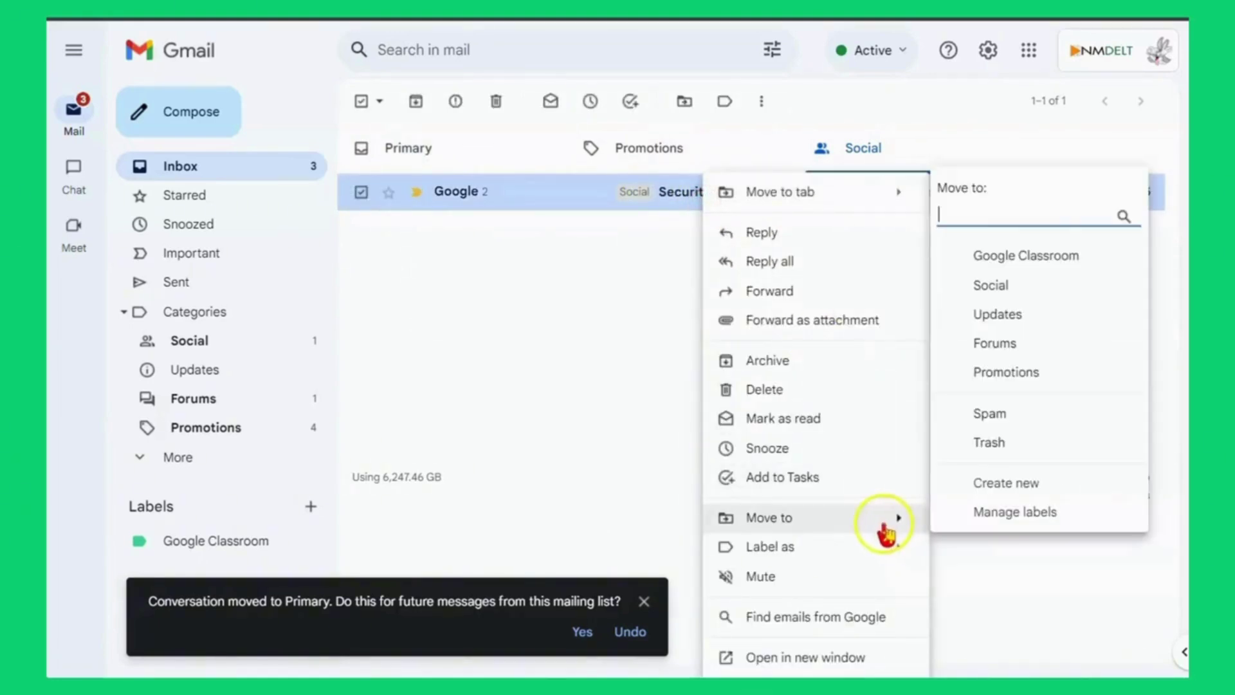
click(1028, 316)
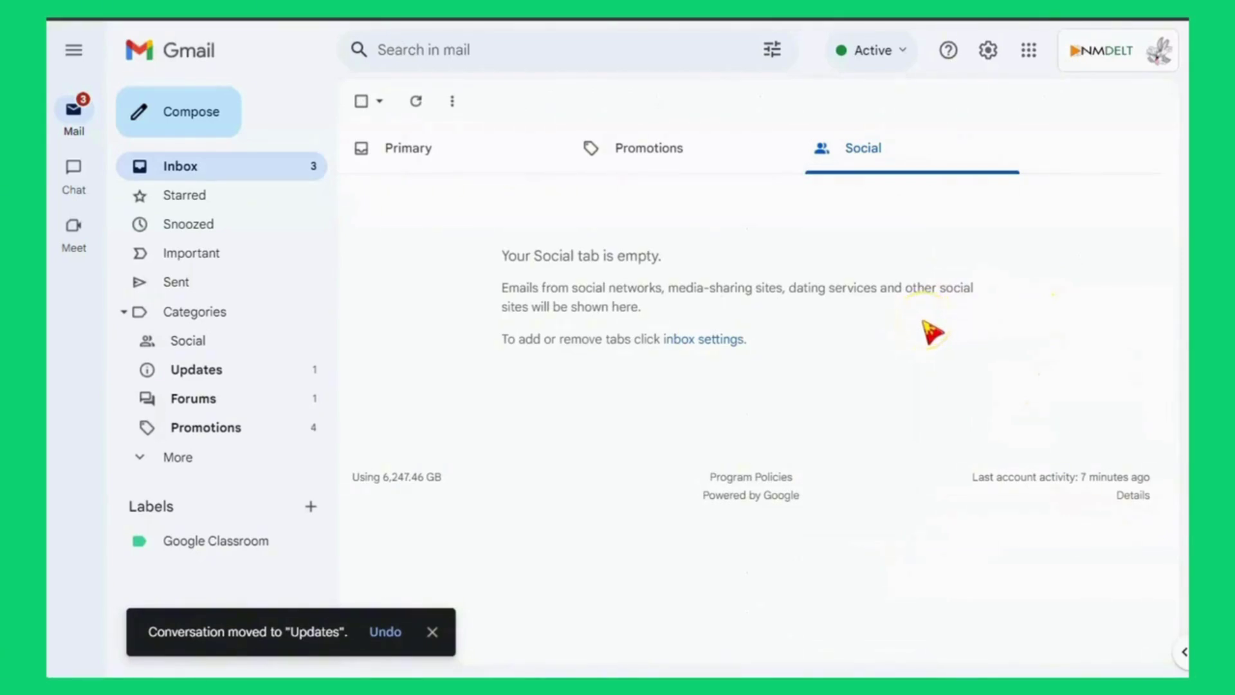
Create a new label named "NMAE Instructors".
click(312, 508)
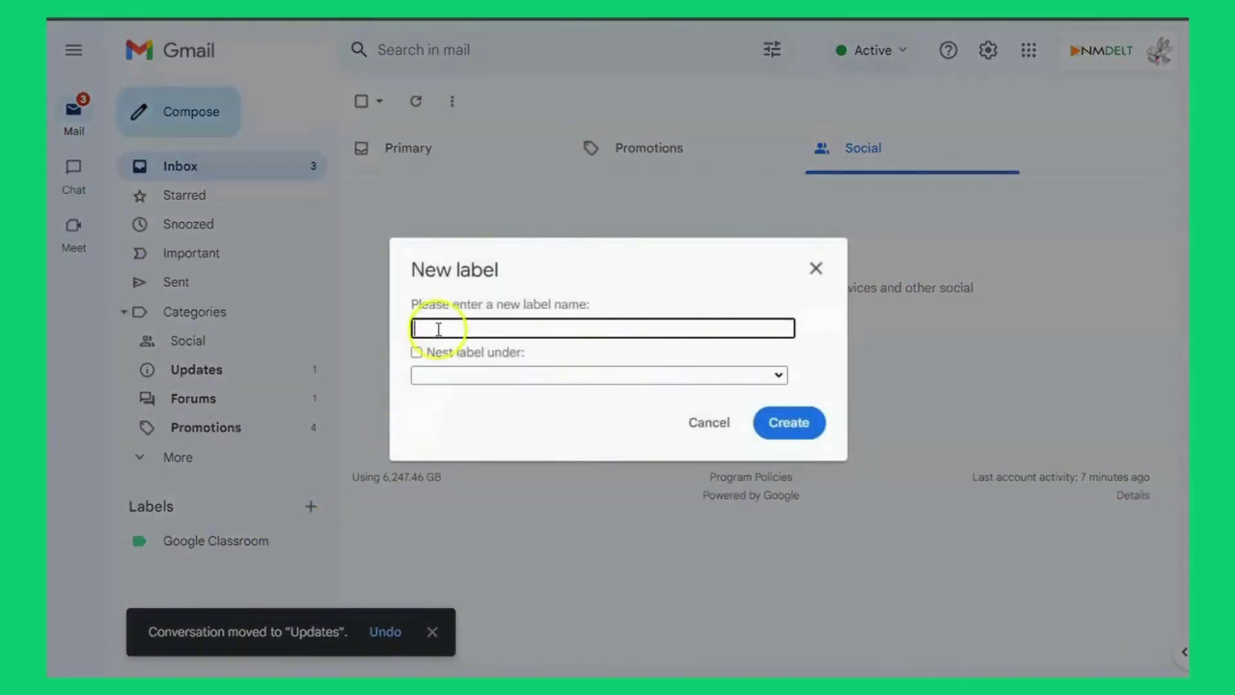
text(NMAE Instructors)
click(804, 428)
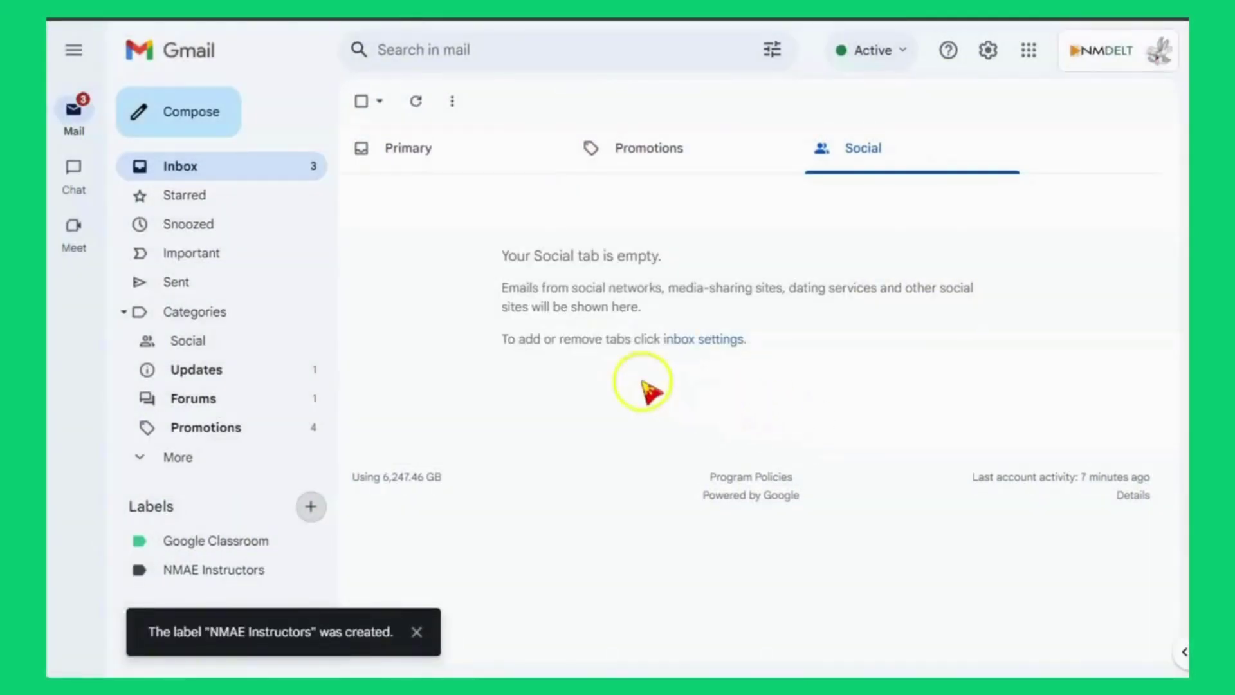
Move the "Tech Tuesday: Personalize Gmail" email from the Primary inbox into the NMAE Instructors label.
click(418, 155)
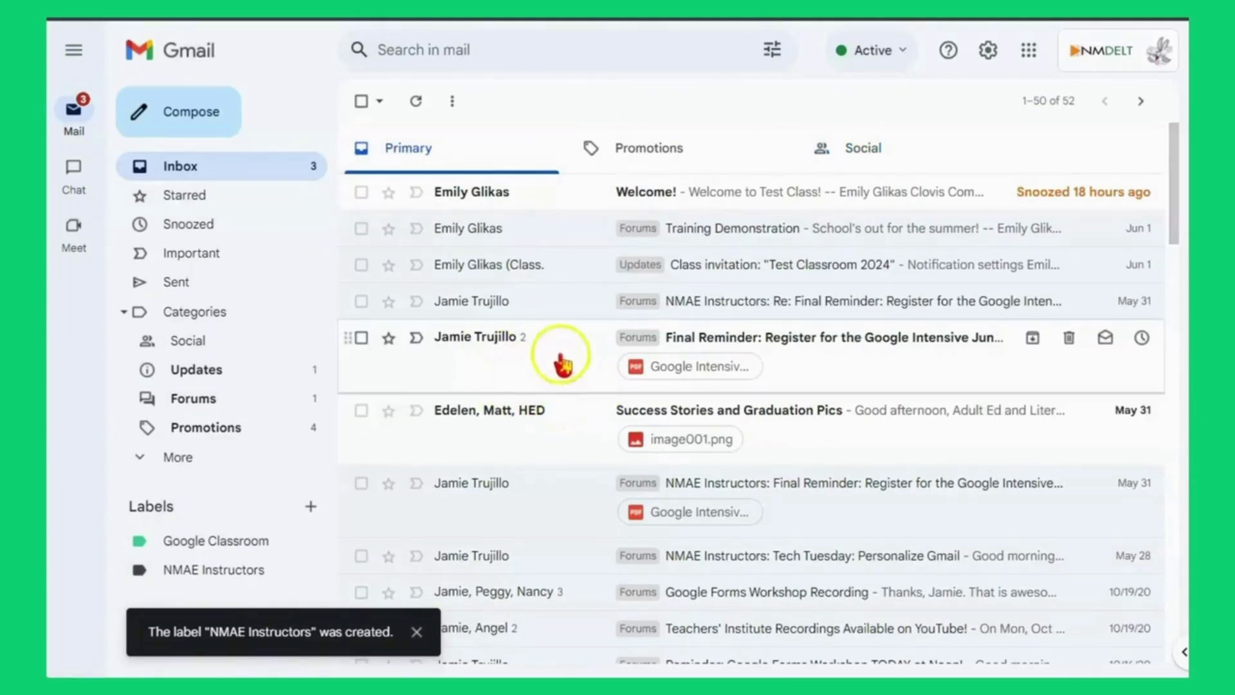
scroll(566, 341, down, 3)
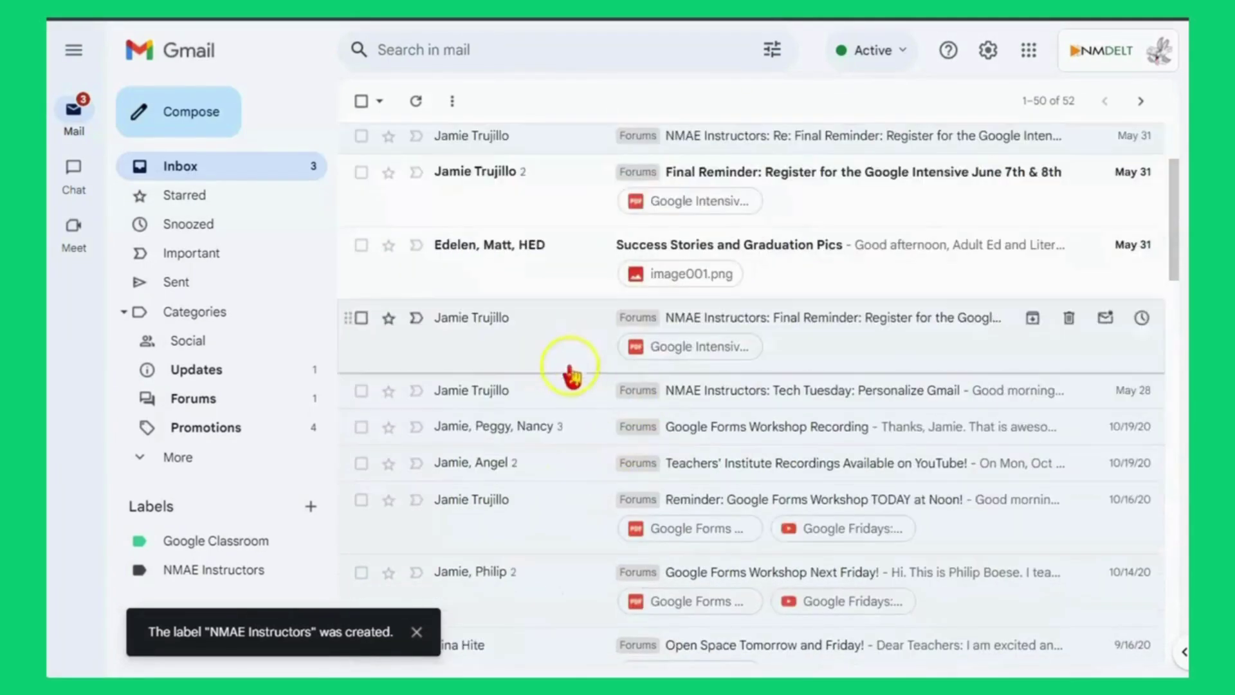
drag(565, 394, 198, 571)
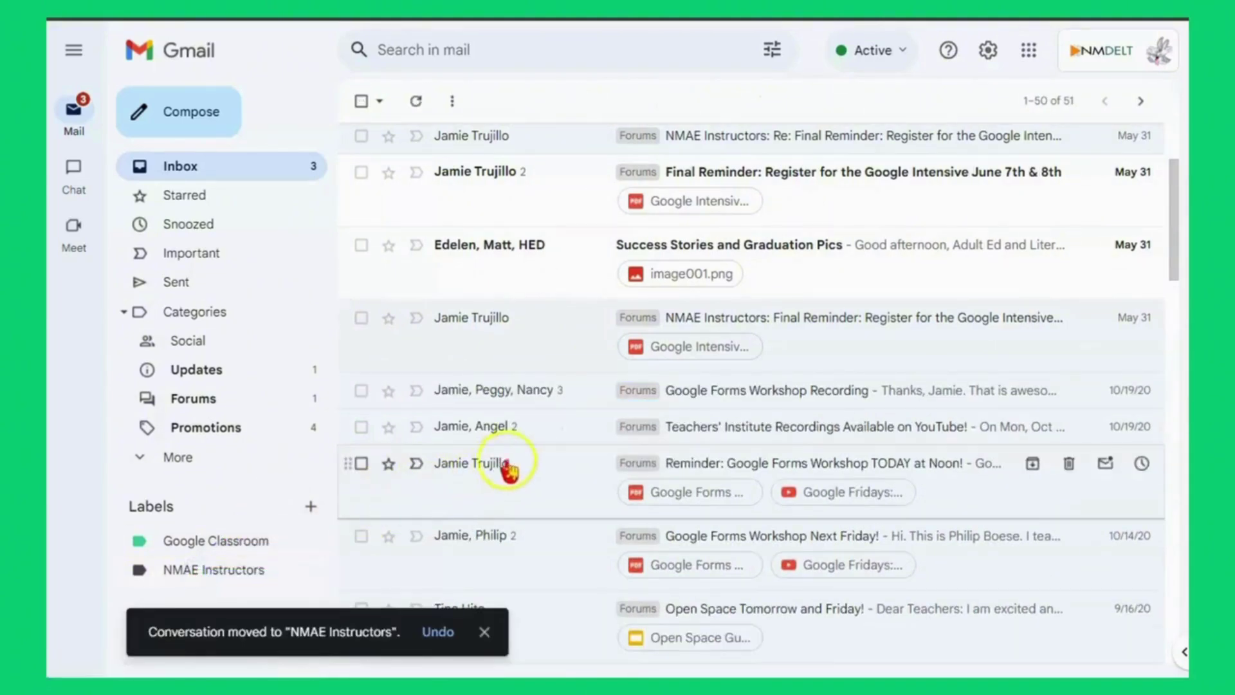
Apply the NMAE Instructors label to the May 31 "NMAE Instructors: Final Reminder" email while keeping it in the inbox.
scroll(520, 487, down, 2)
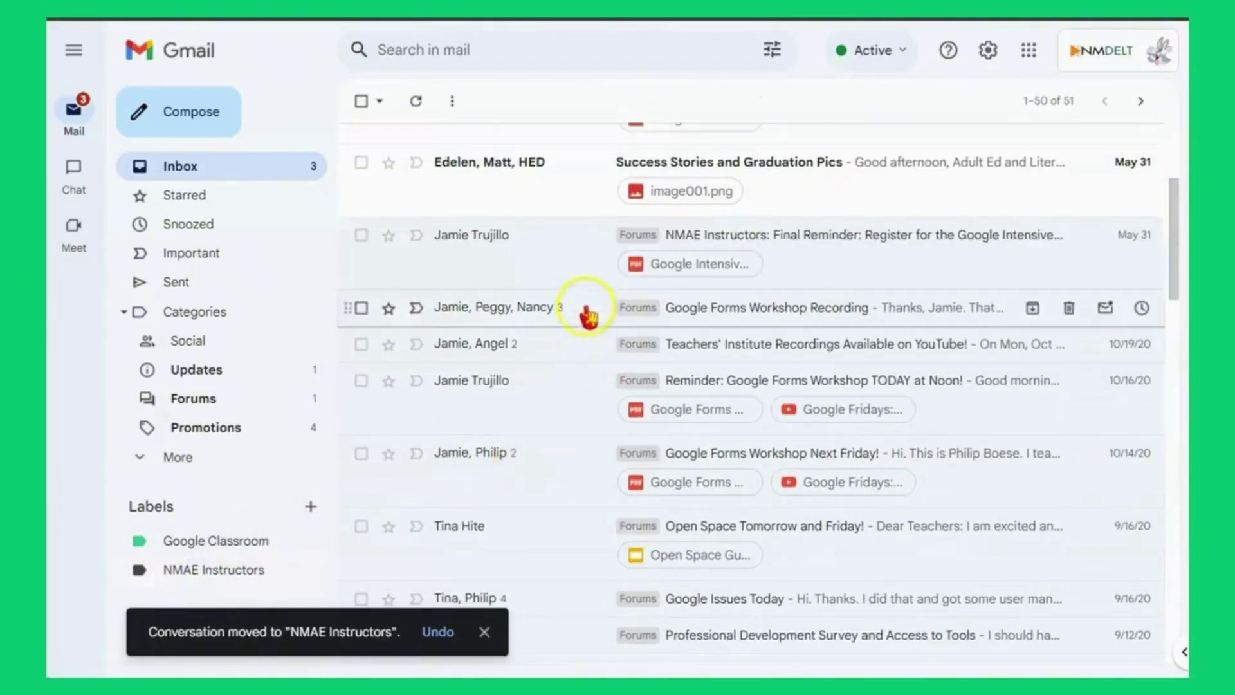
right_click(596, 241)
mouse_move(687, 548)
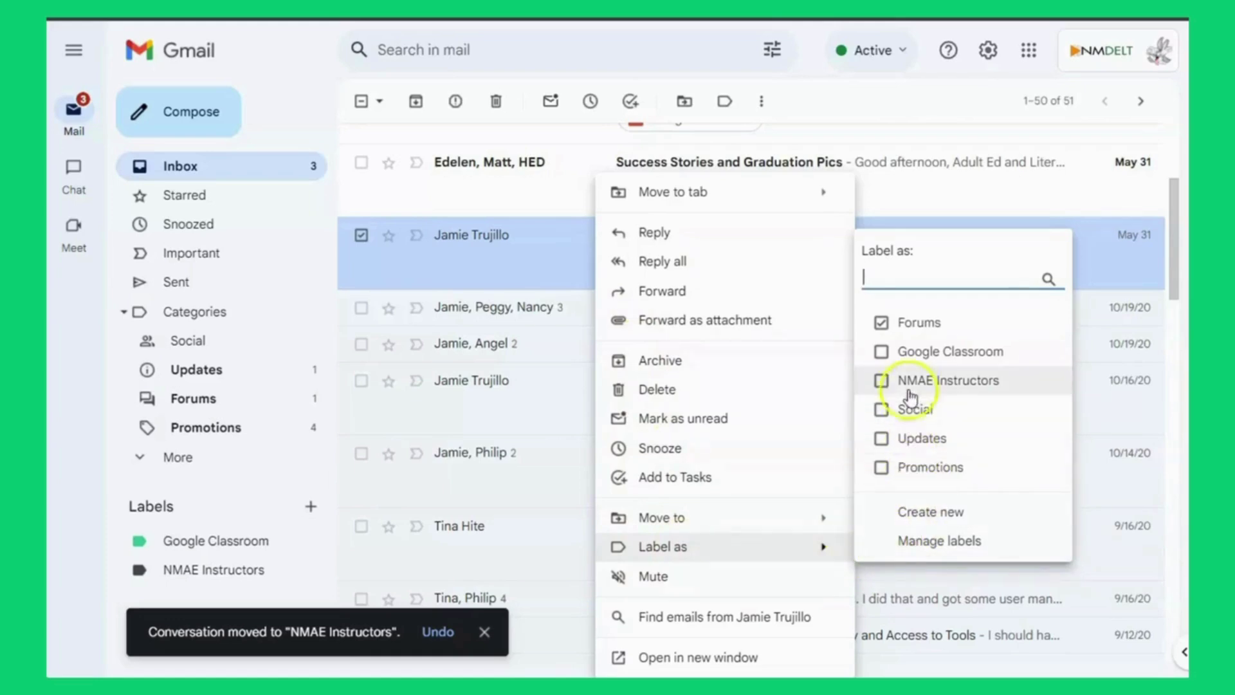
click(891, 381)
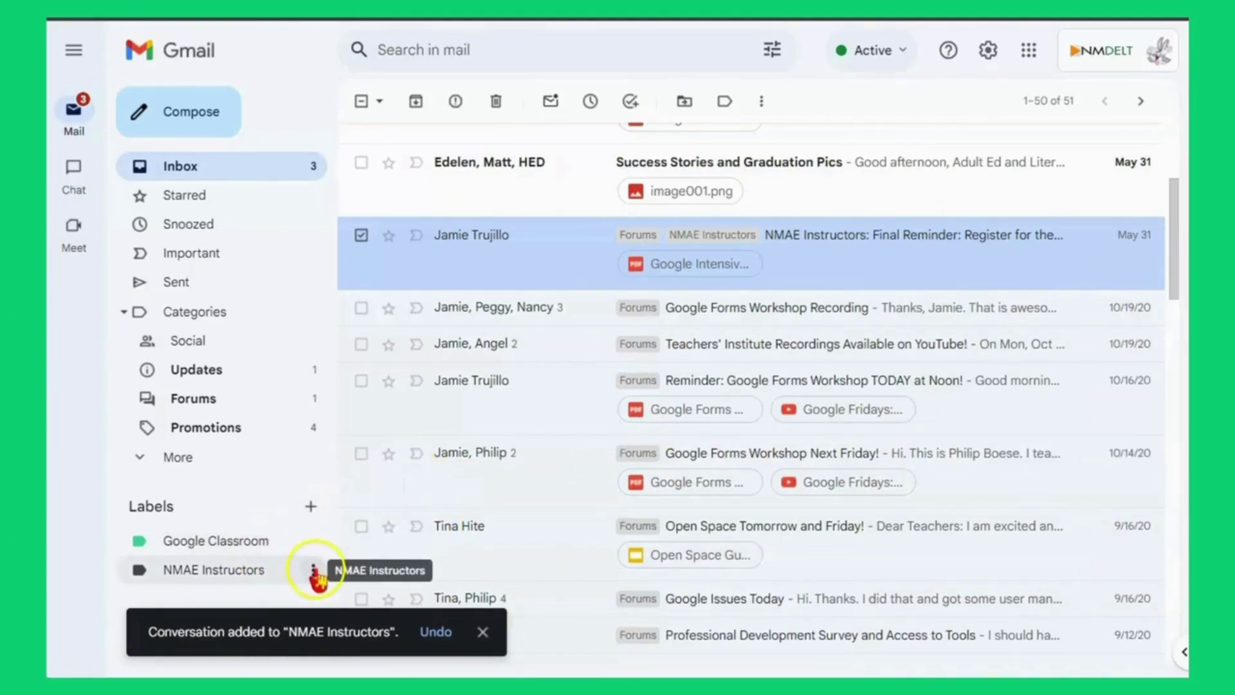
Set the NMAE Instructors label color to blue.
click(313, 570)
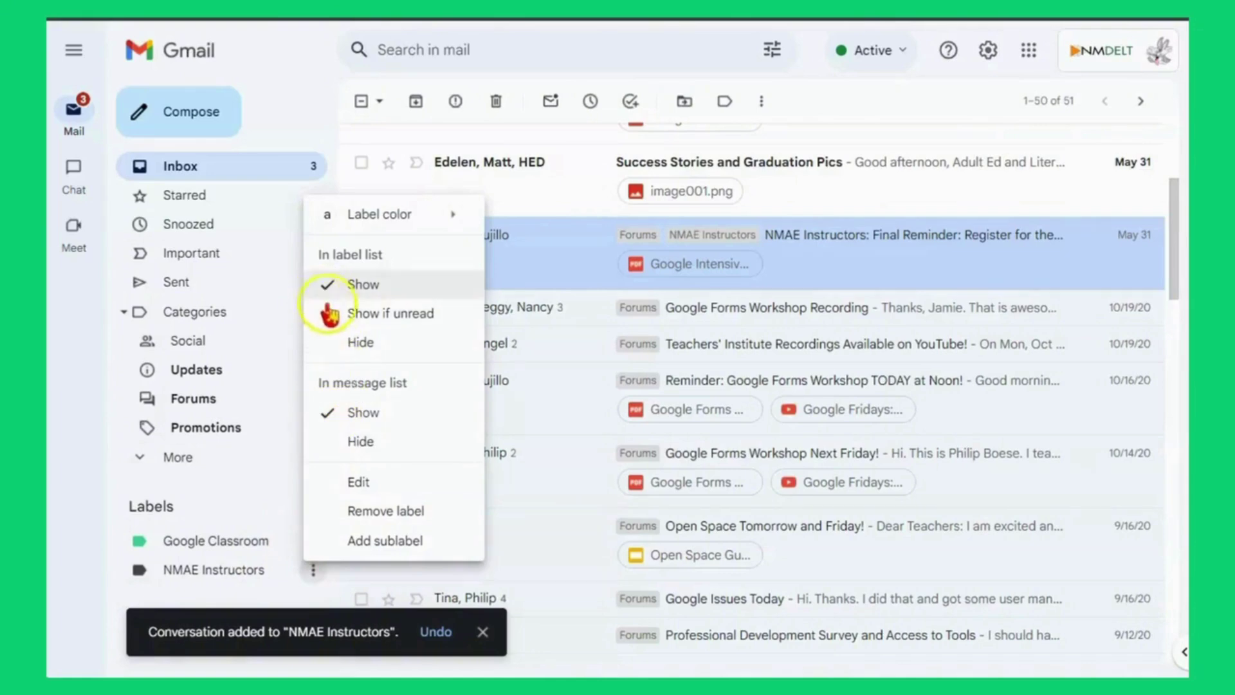
click(335, 553)
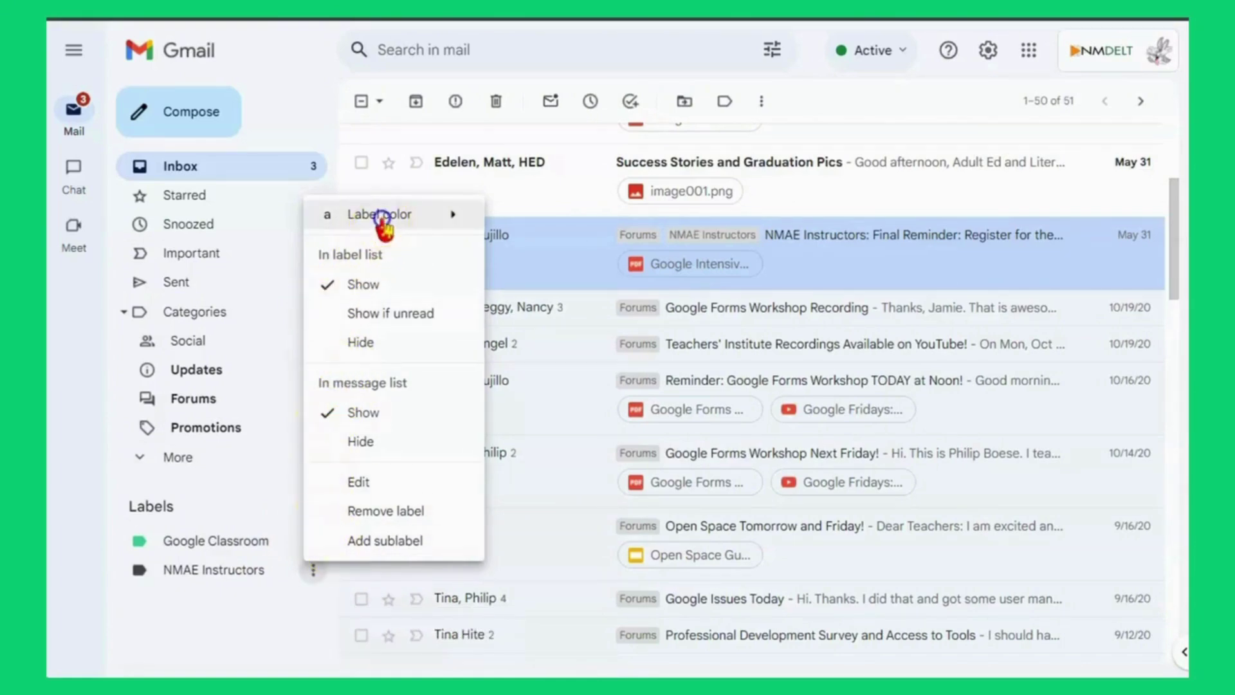
mouse_move(379, 219)
click(561, 270)
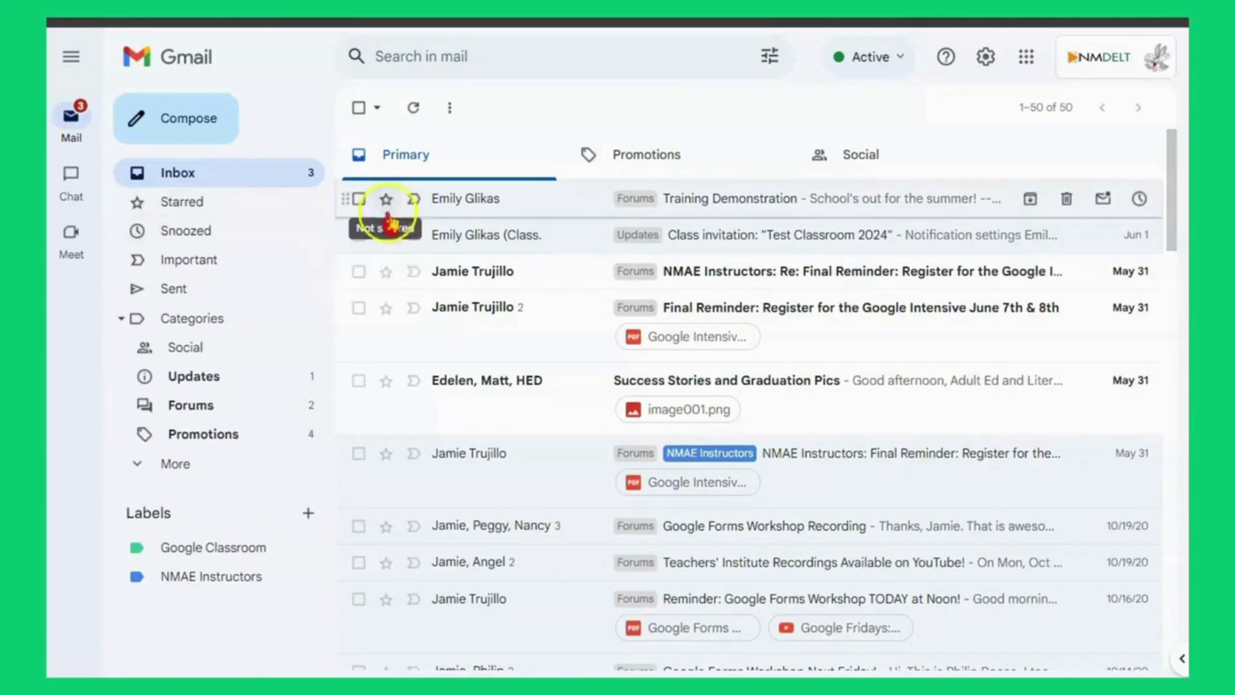
Star the two unread "Final Reminder" emails about the Google Intensive and mark the one with the PDF attachment as important.
click(384, 272)
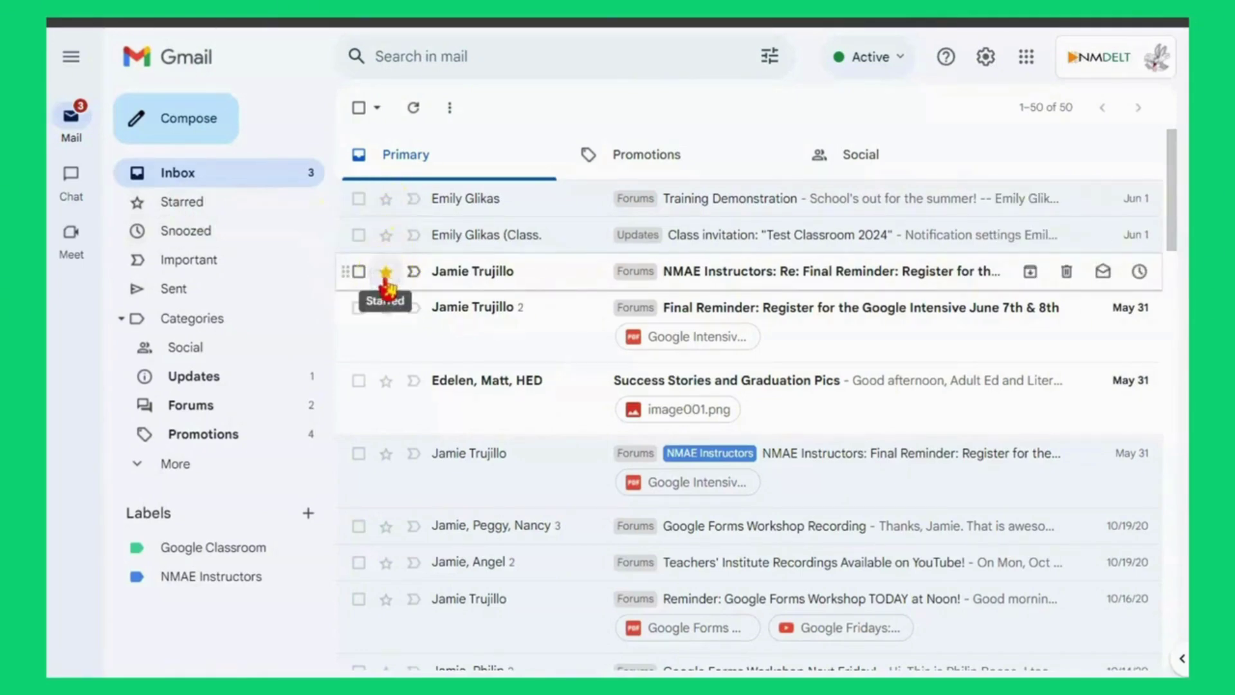
click(385, 308)
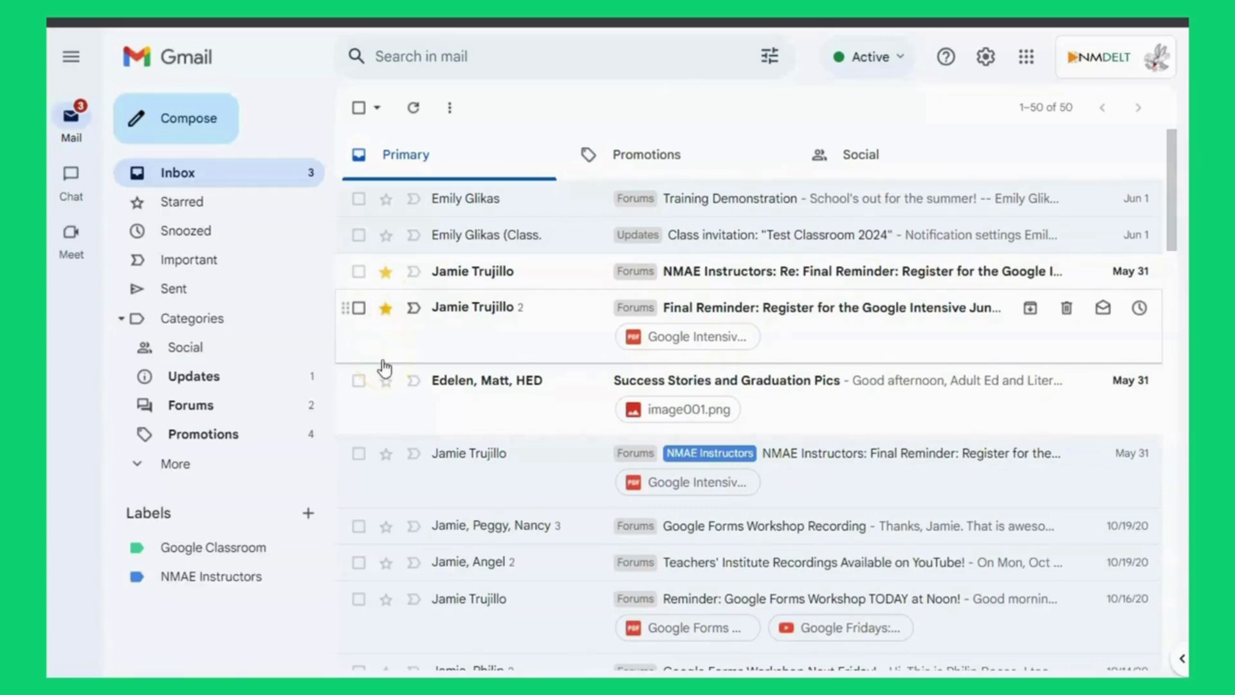
click(414, 309)
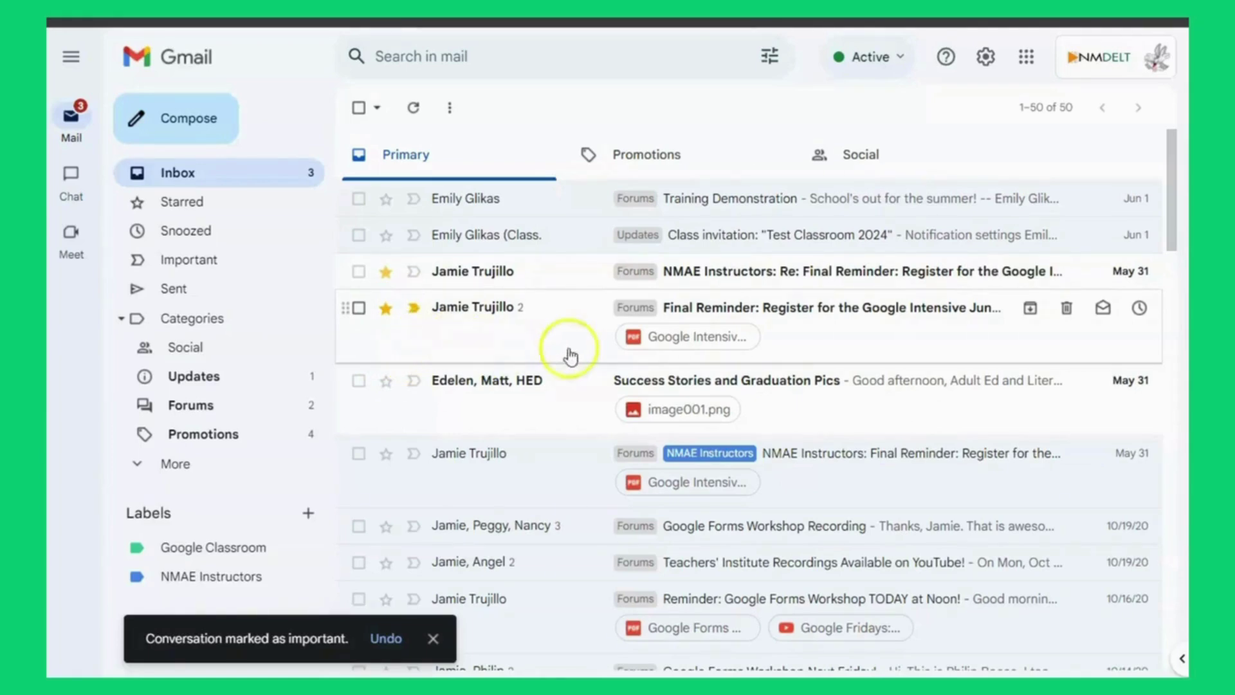
Set the inbox type to Important first and return to the full-width inbox.
click(994, 63)
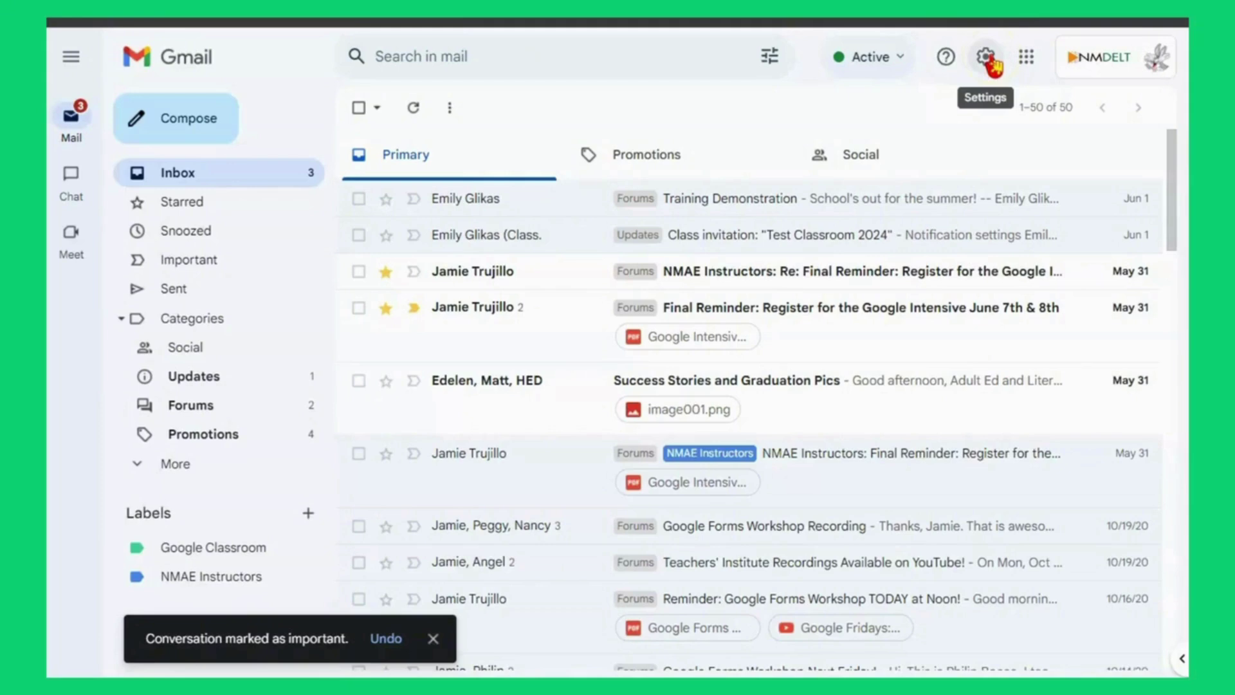
click(990, 59)
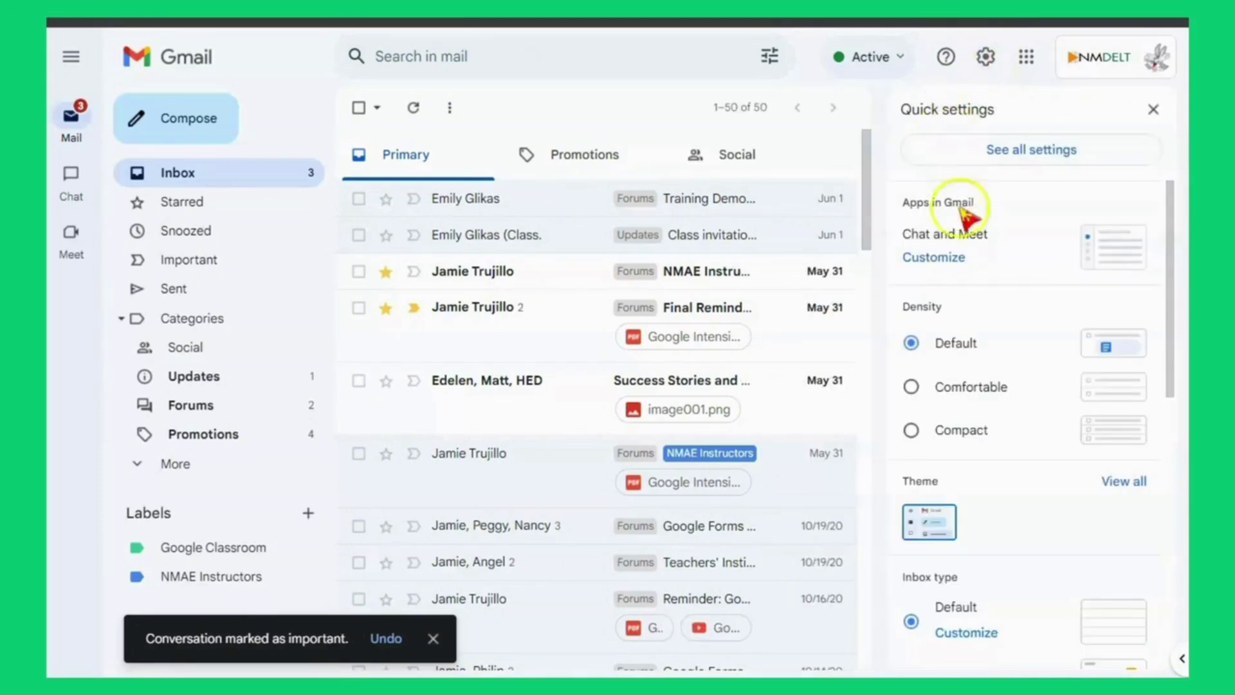
scroll(900, 360, down, 3)
click(912, 520)
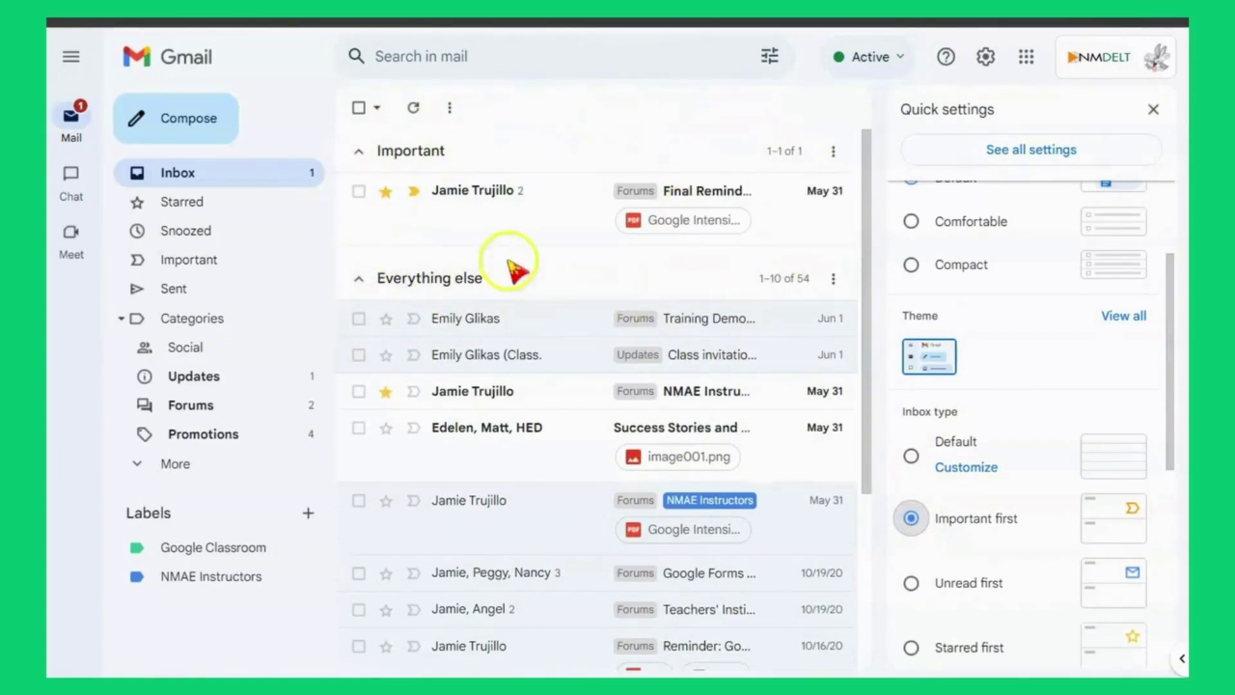
click(194, 170)
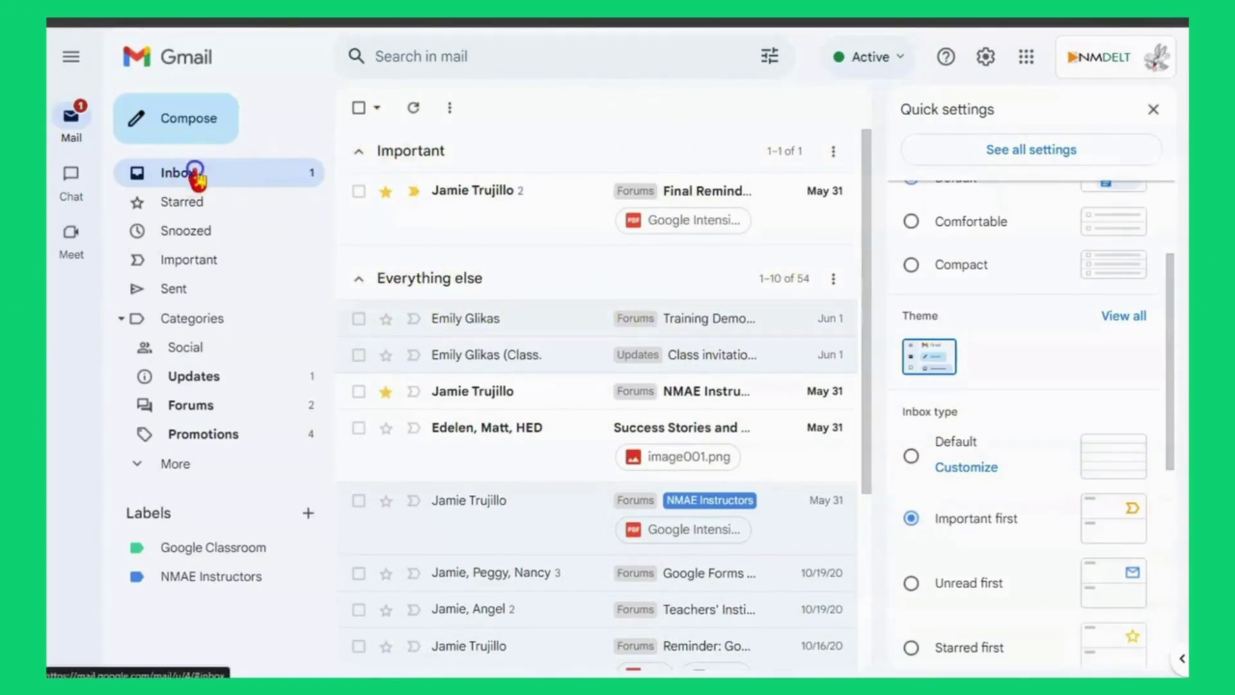
click(1152, 109)
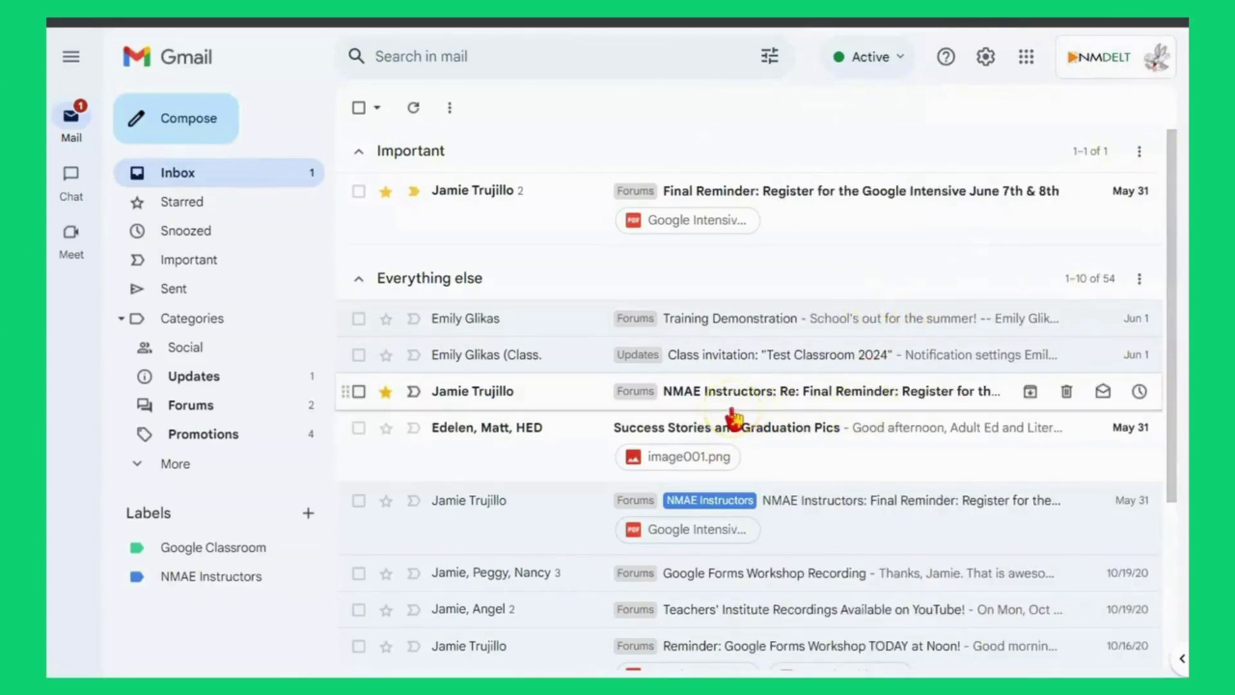
Snooze the starred "NMAE Instructors: Re: Final Reminder" email until later today, Sunday at 6:00 PM.
click(1139, 391)
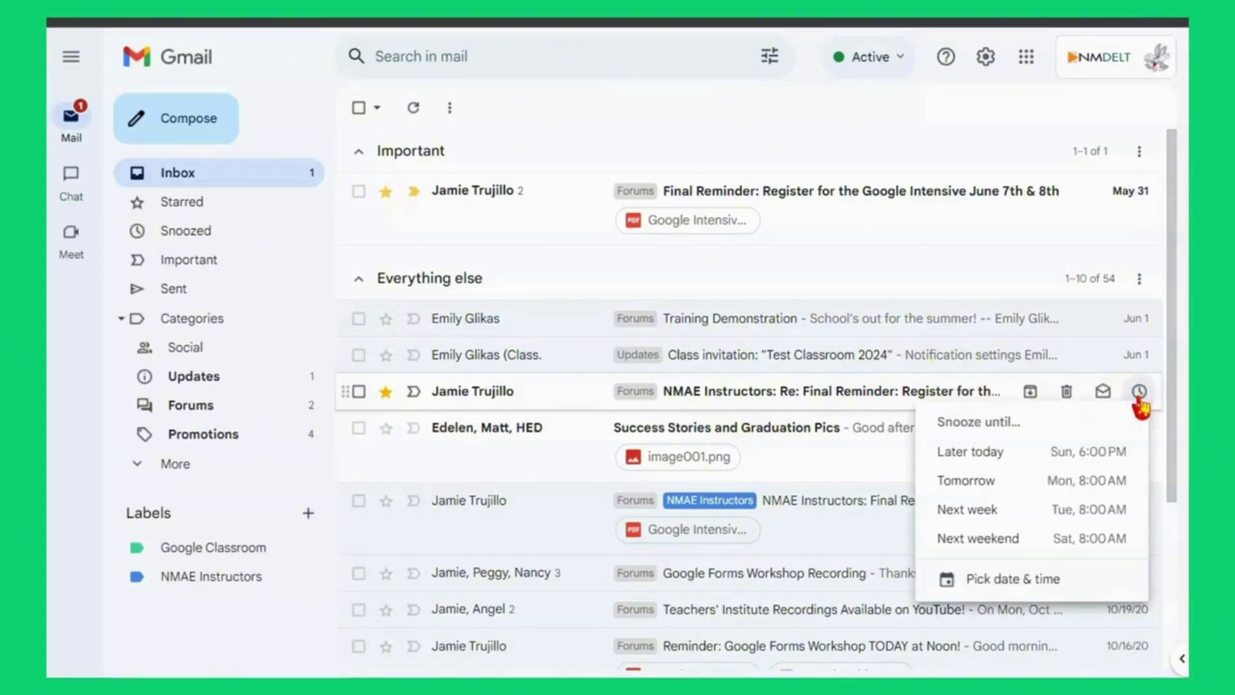
click(990, 460)
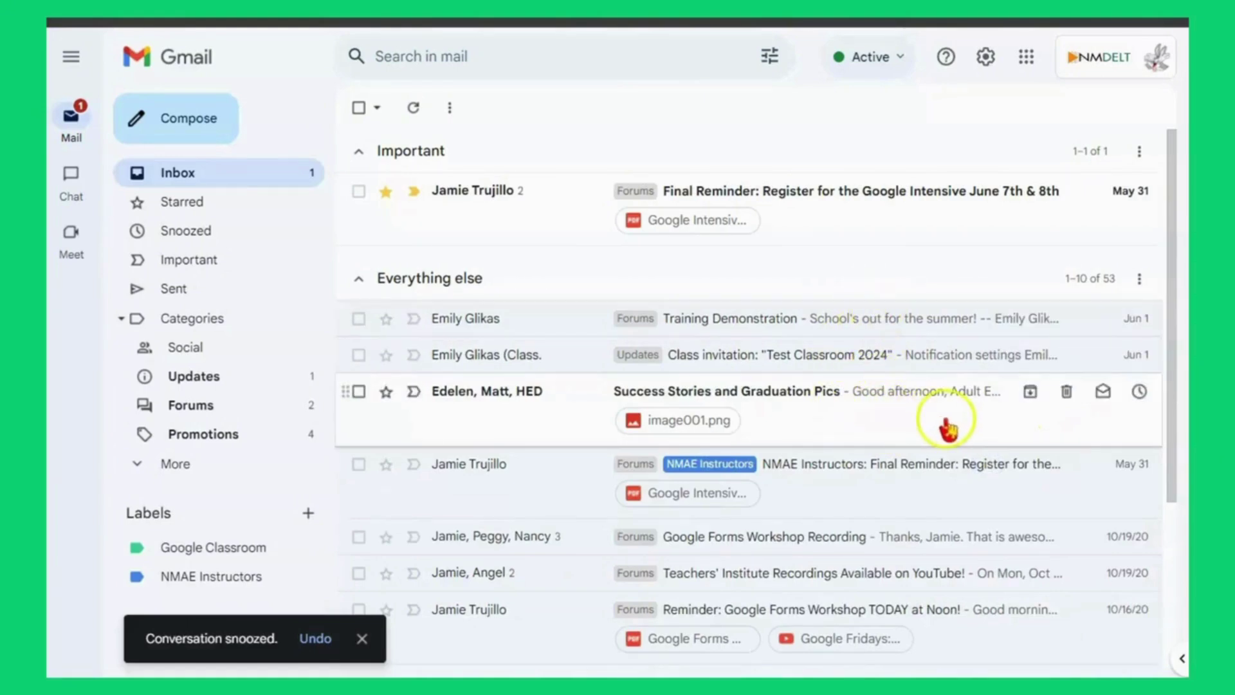
Add the "Success Stories and Graduation Pics" email to Tasks with a due date of Tuesday, June 4.
right_click(907, 399)
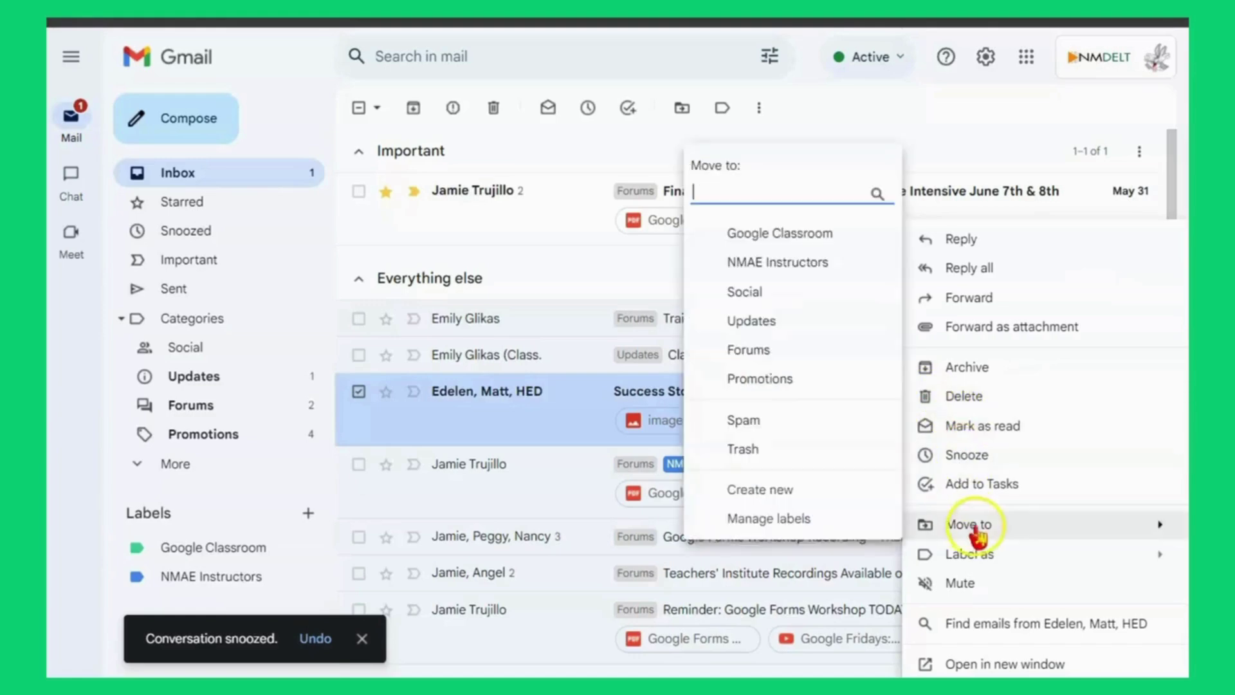
click(984, 495)
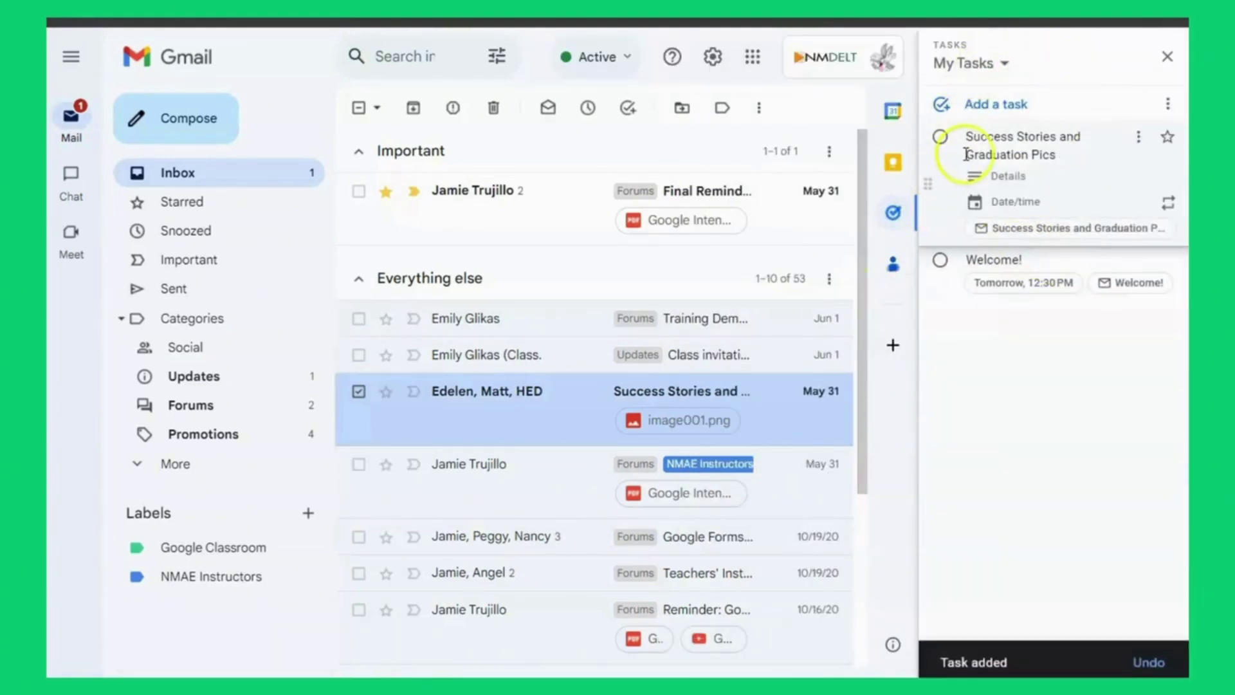
click(1009, 203)
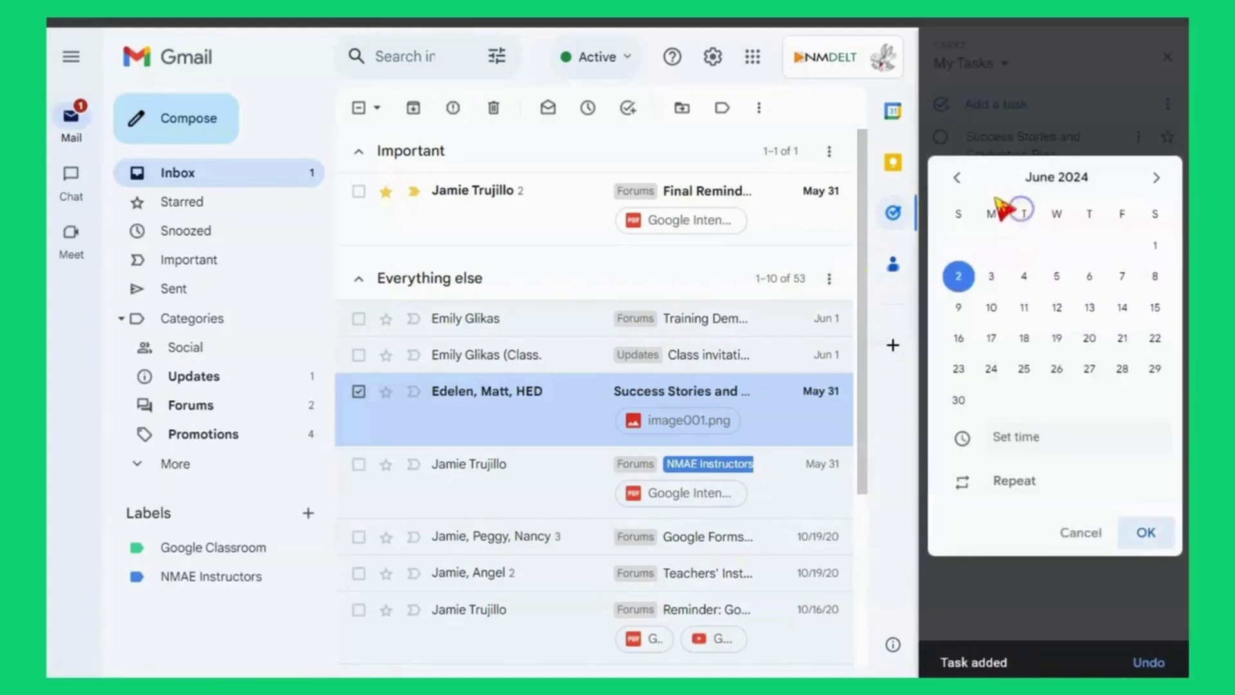
click(1022, 281)
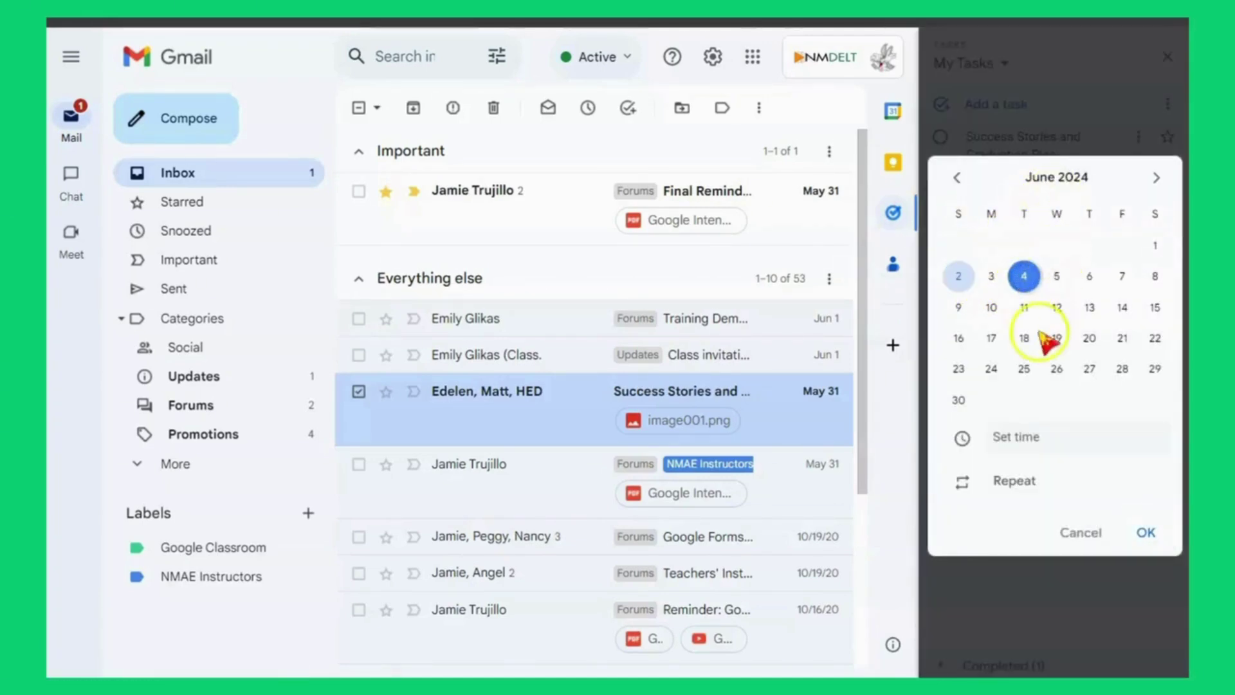
click(1146, 532)
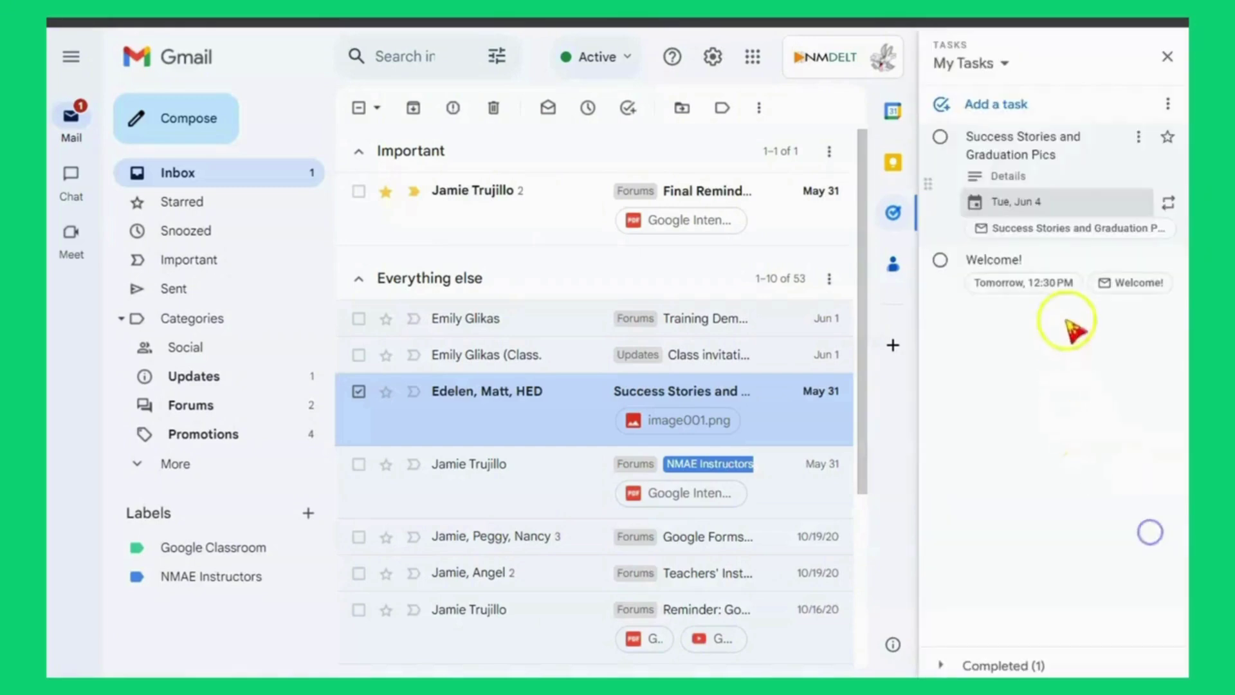
click(1075, 353)
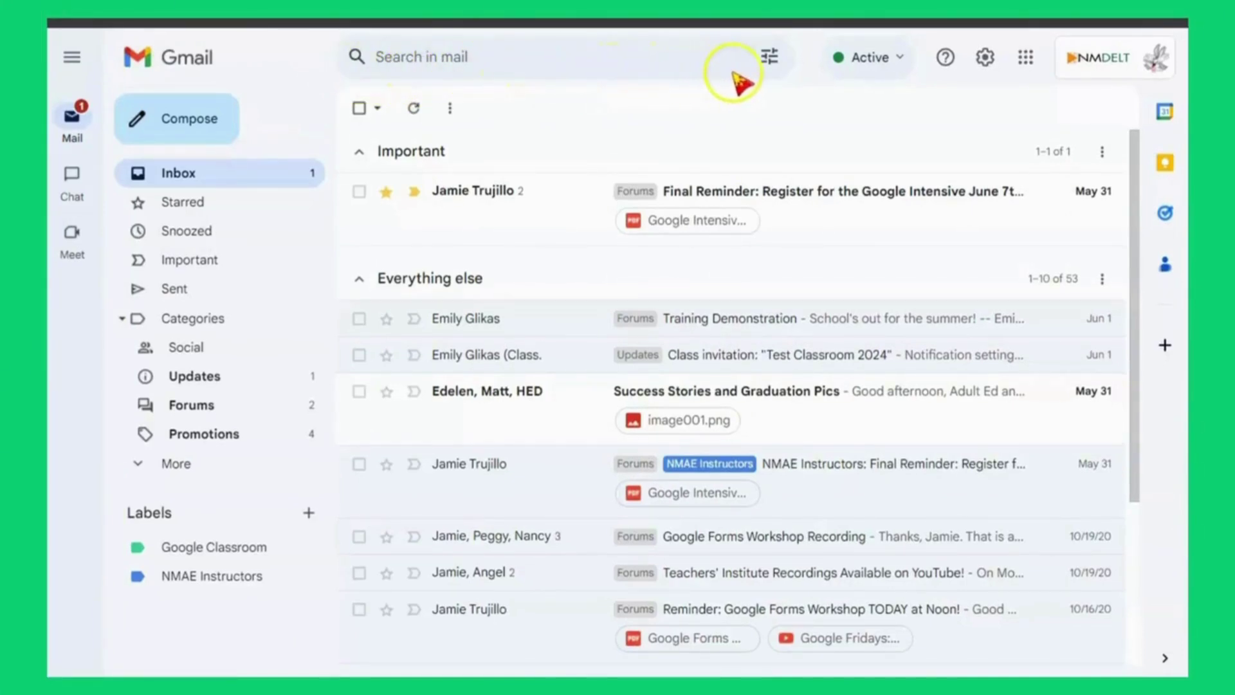
Run an advanced search for emails from the "Training Demonstration" sender containing the word "class", and return to the inbox.
click(769, 59)
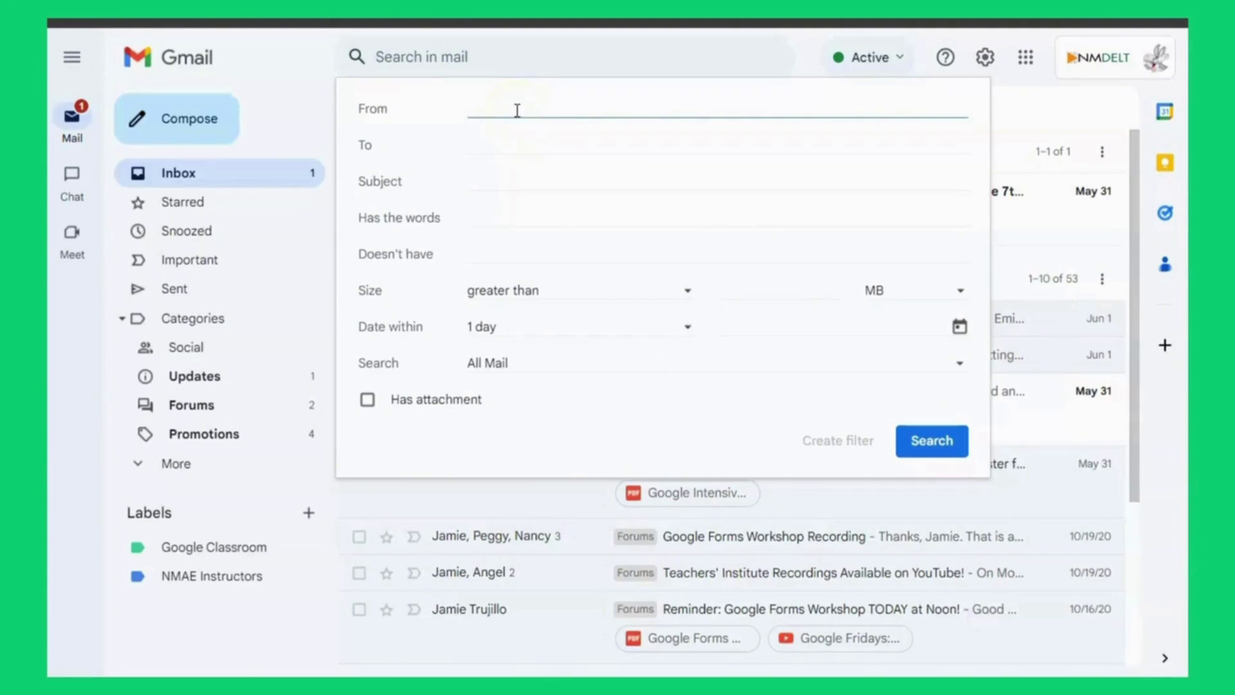
text(emil)
click(540, 136)
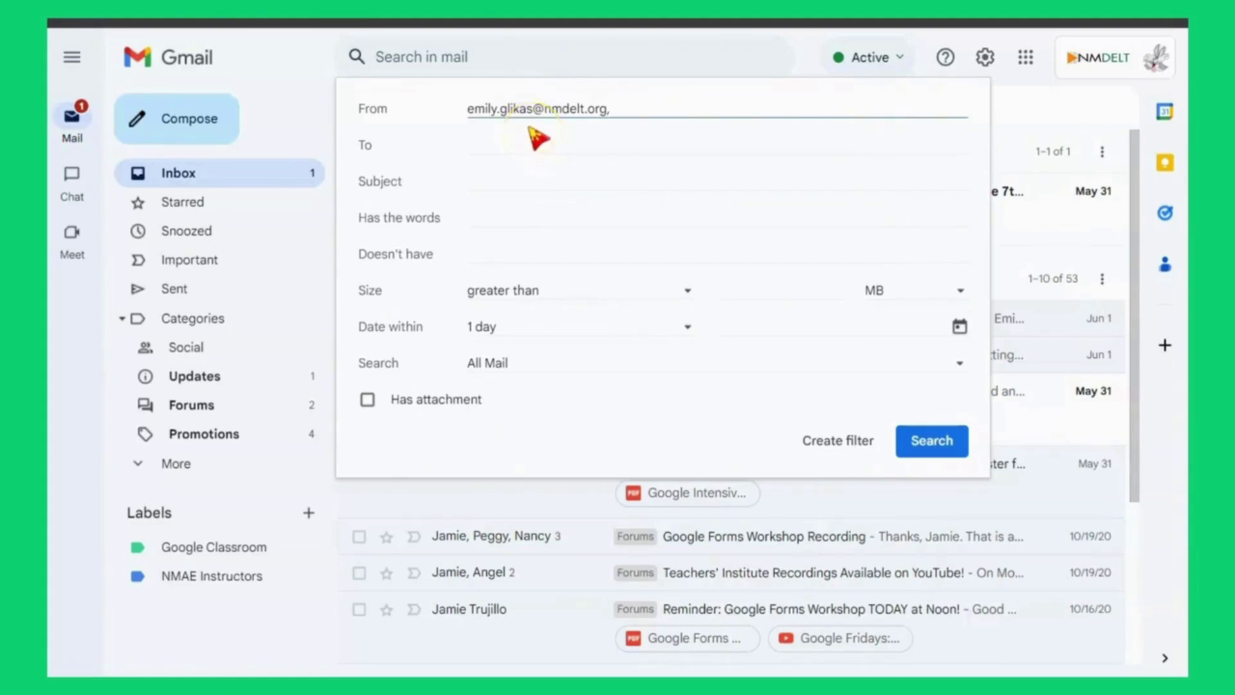
click(495, 213)
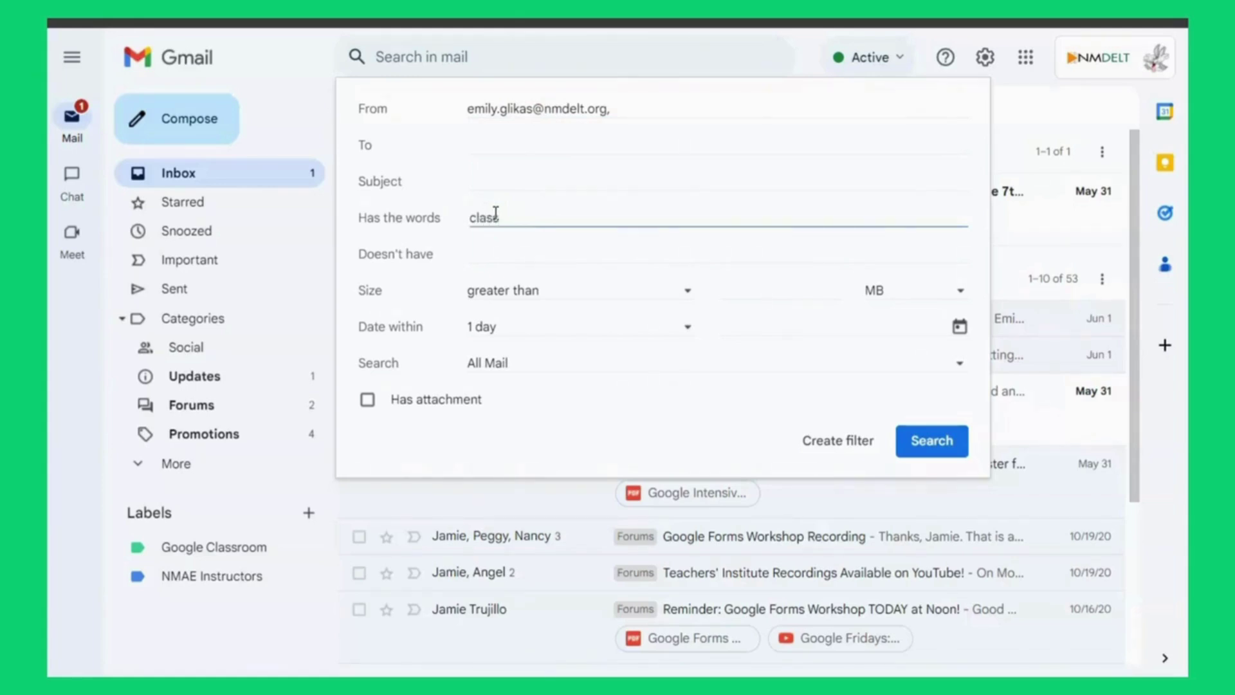
click(933, 438)
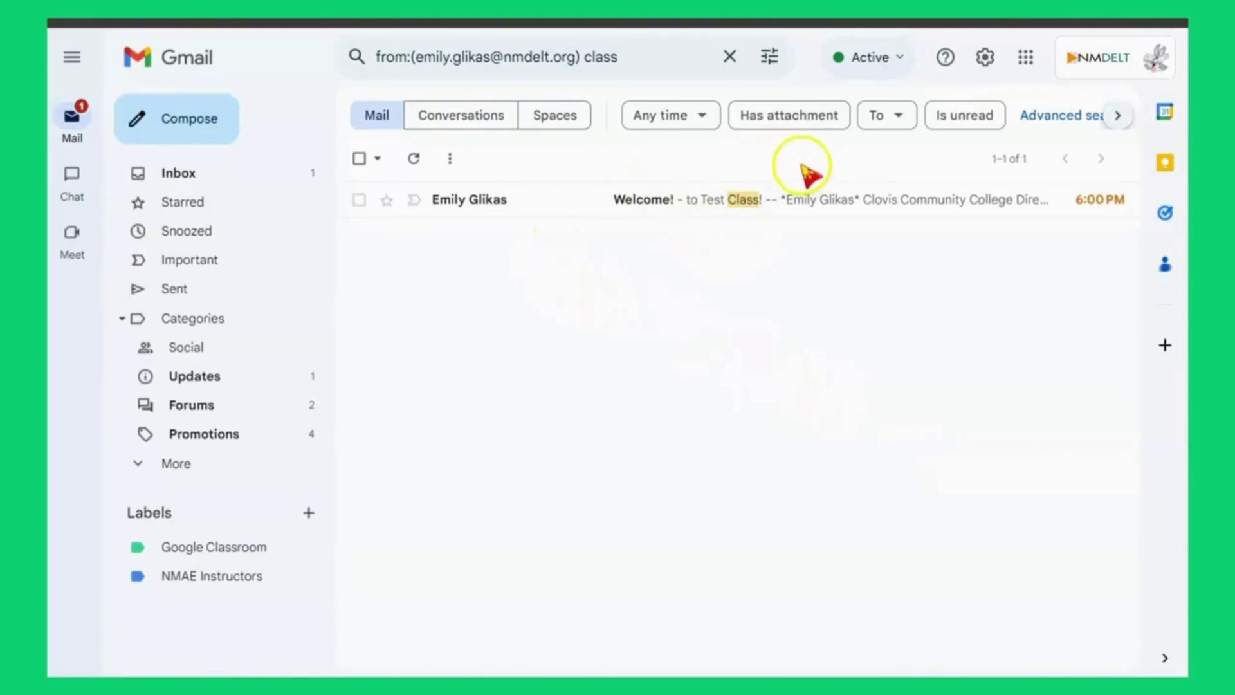
click(731, 57)
click(205, 183)
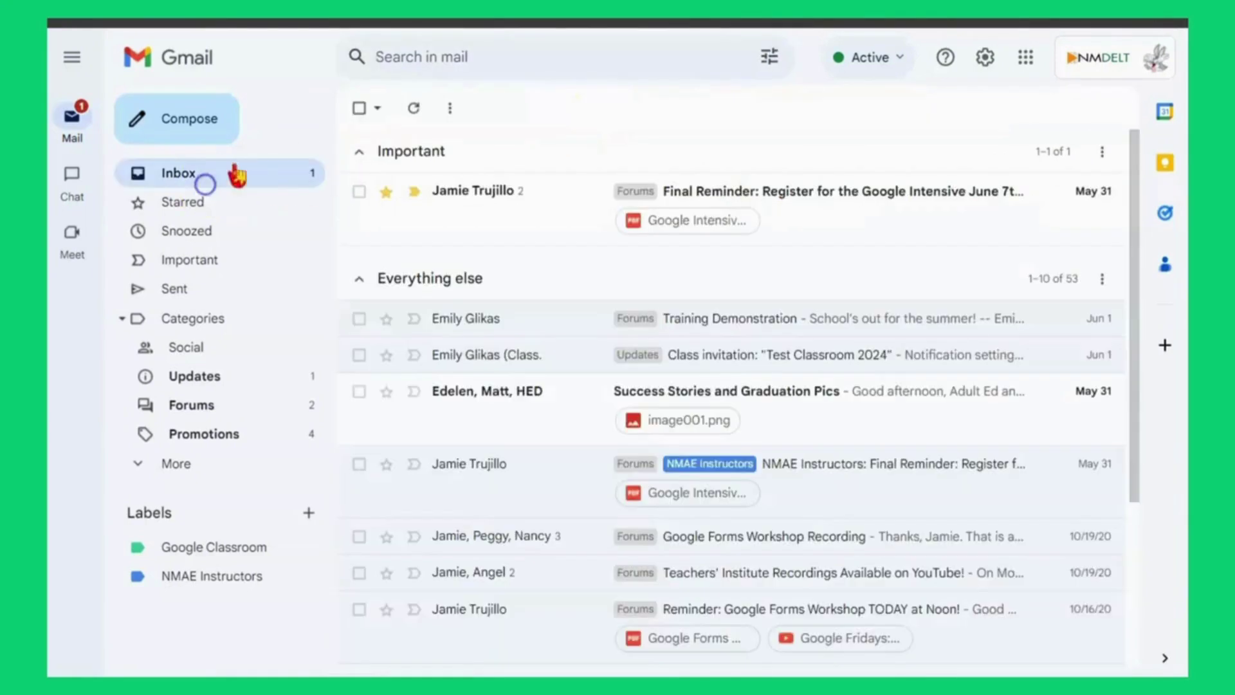
Run an advanced search for emails with attachments from the "Google Forms Workshop Recording" sender and filter the results to PDF attachments.
click(769, 56)
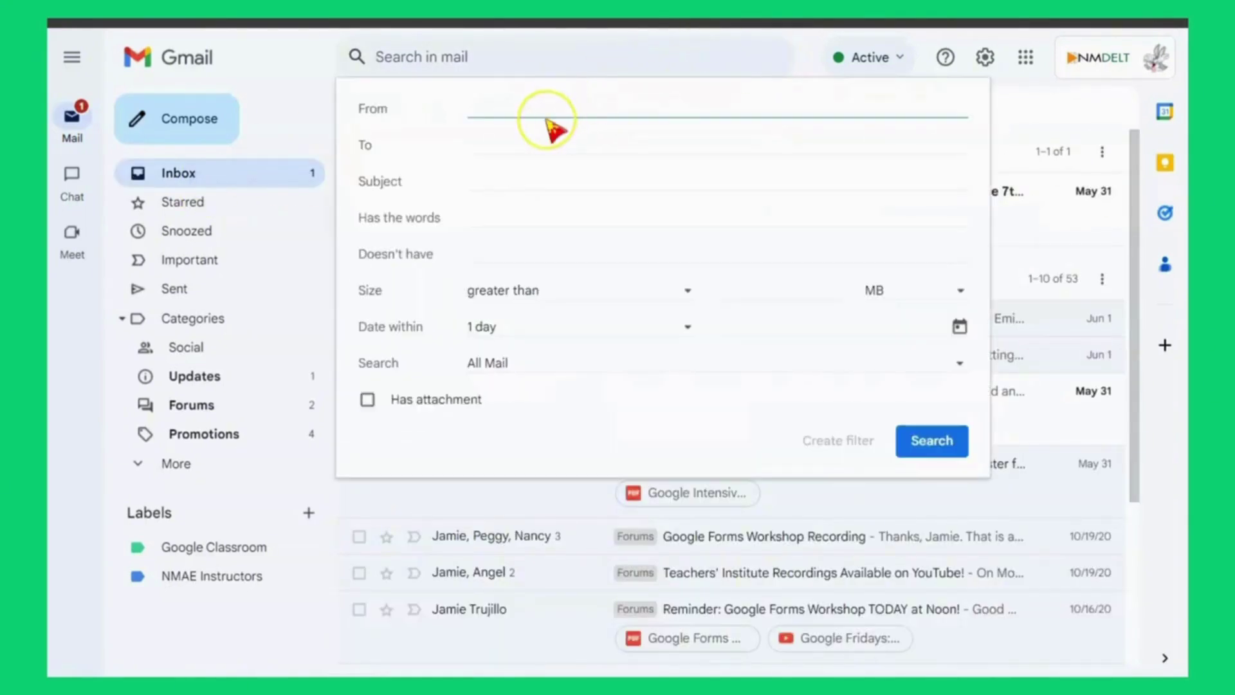
text(jami)
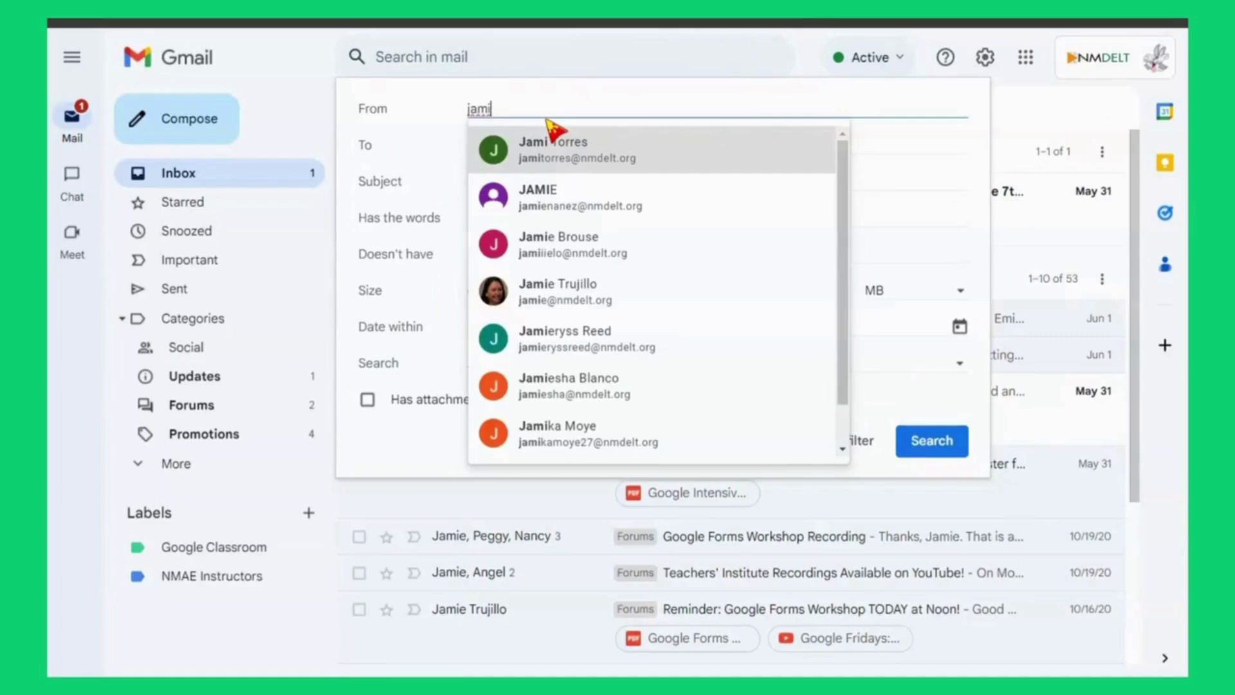
text(e)
click(554, 156)
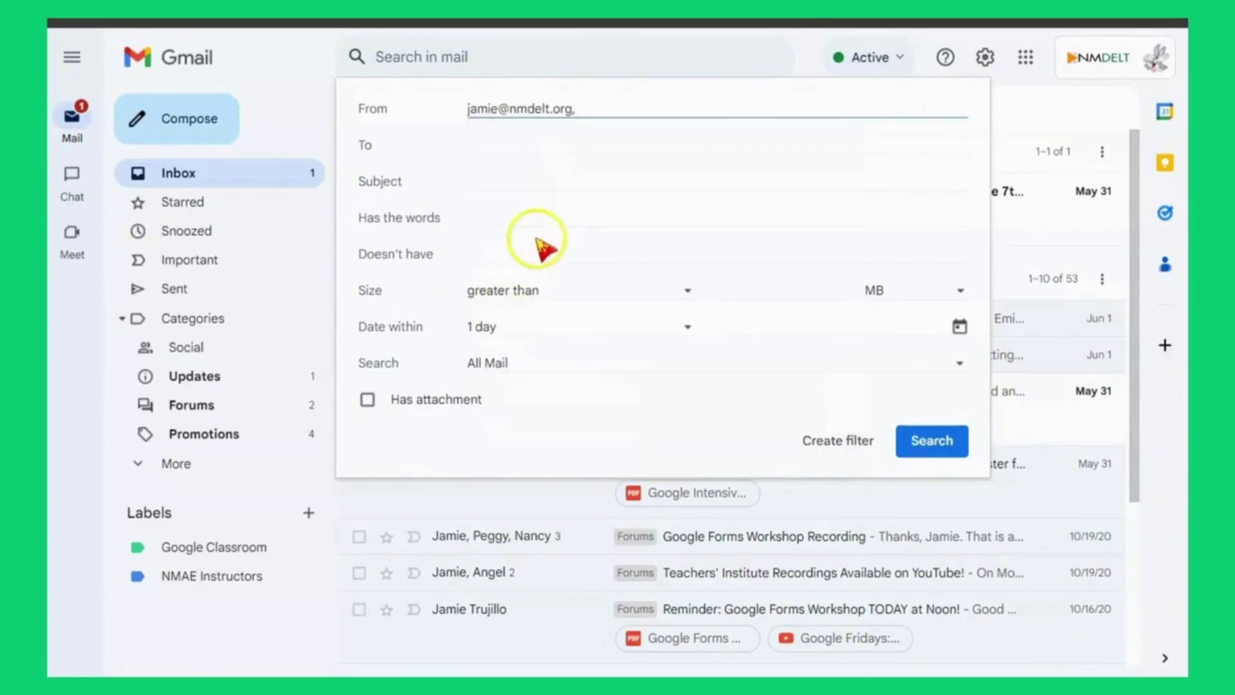
click(368, 400)
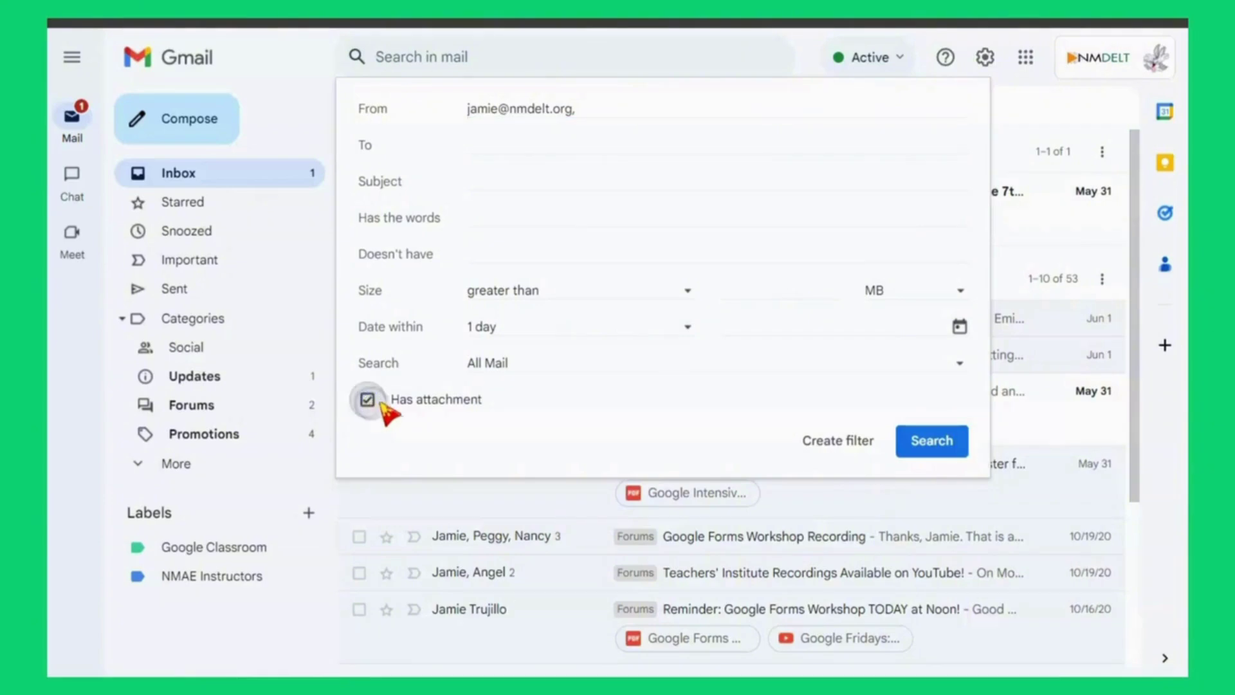
click(945, 446)
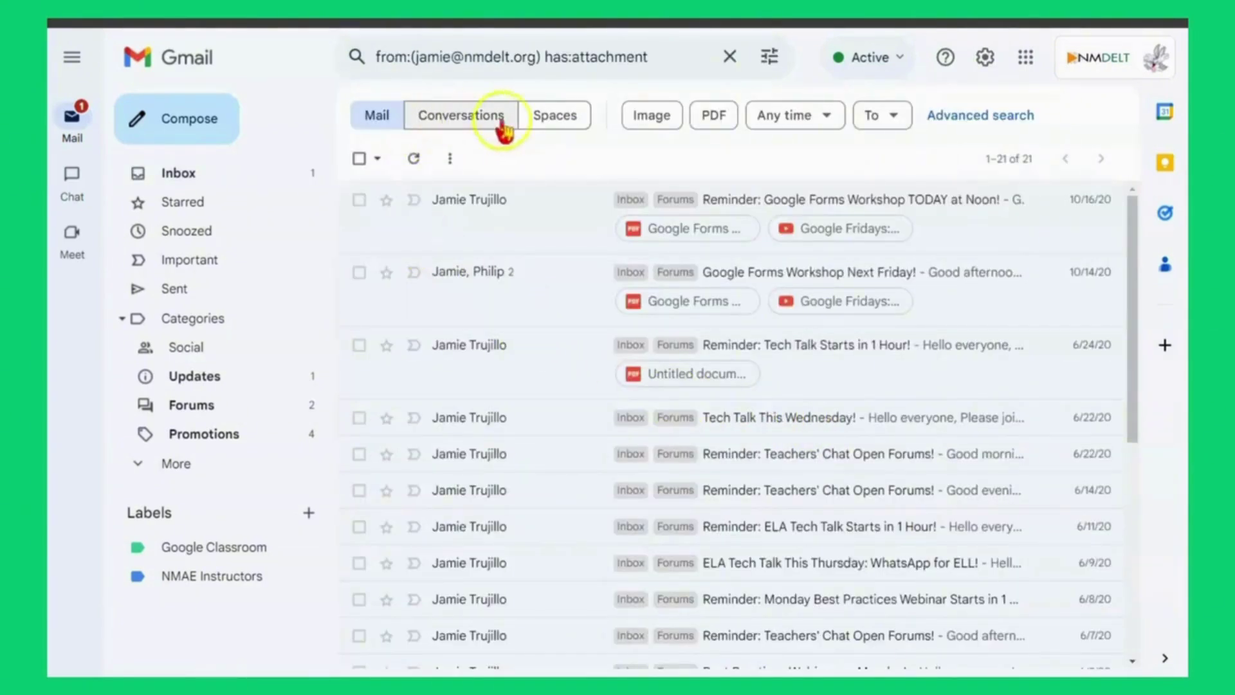
click(714, 116)
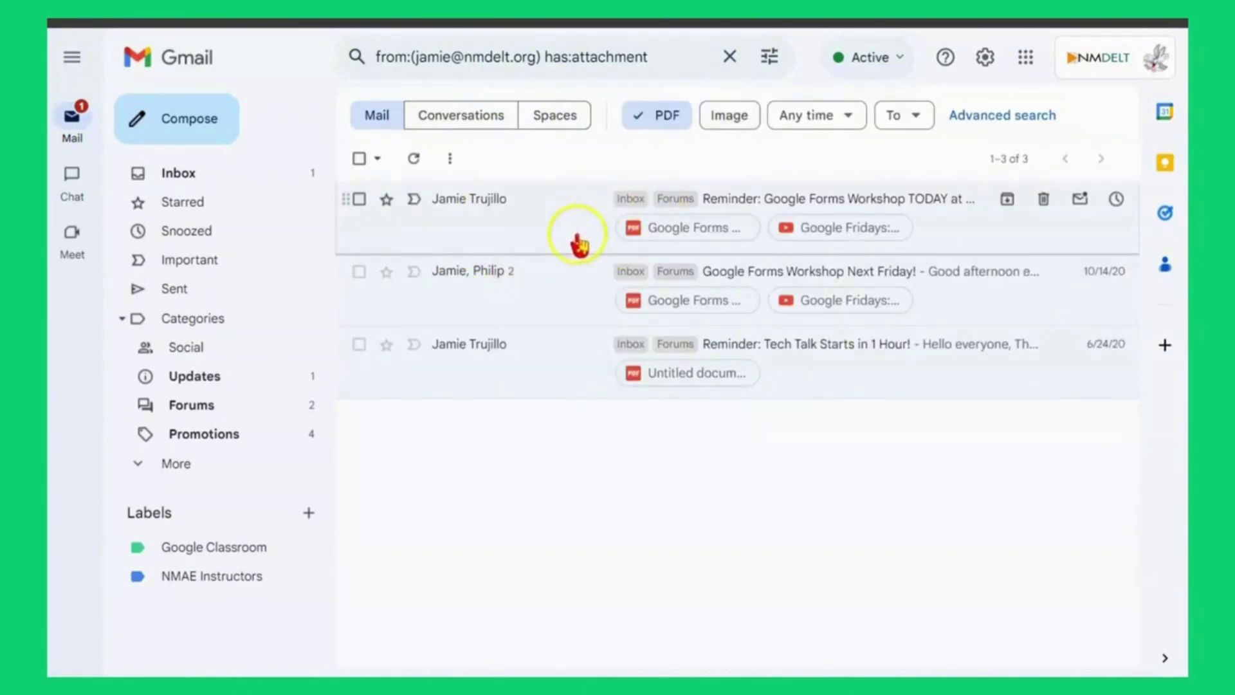
Open the "Reminder: Google Forms Workshop TODAY at Noon!" email, look through its message and return to the search results.
click(578, 244)
scroll(692, 443, down, 2)
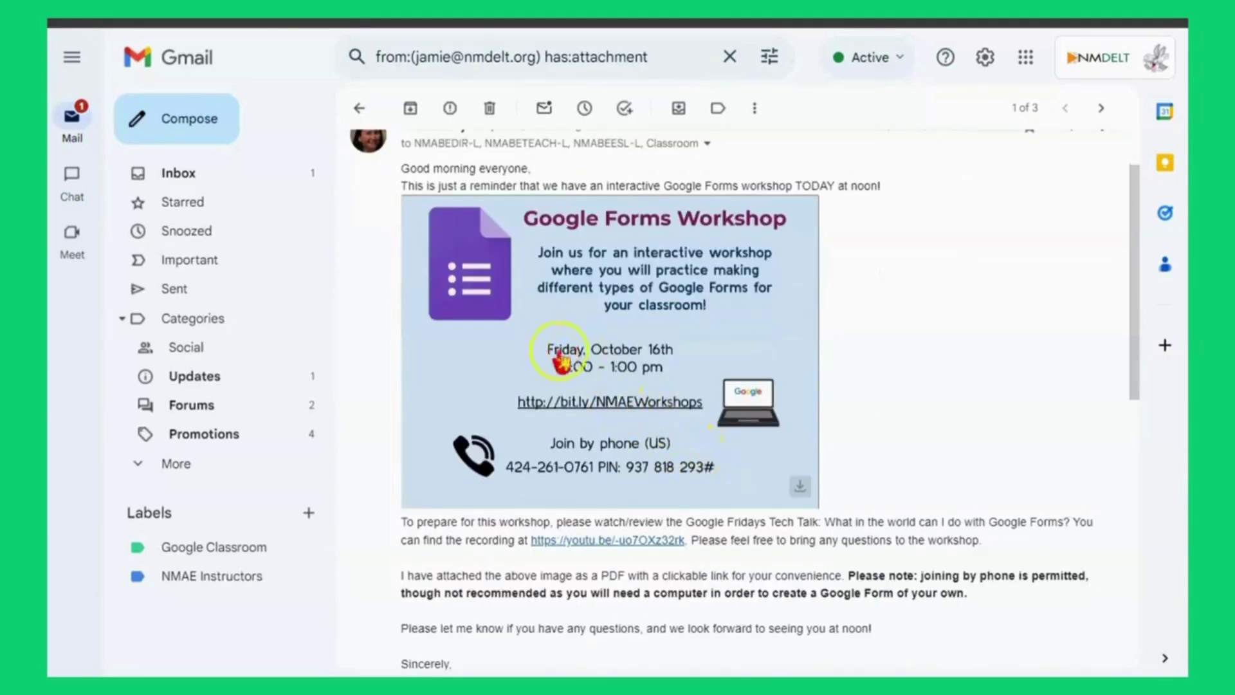
scroll(553, 351, up, 2)
click(357, 110)
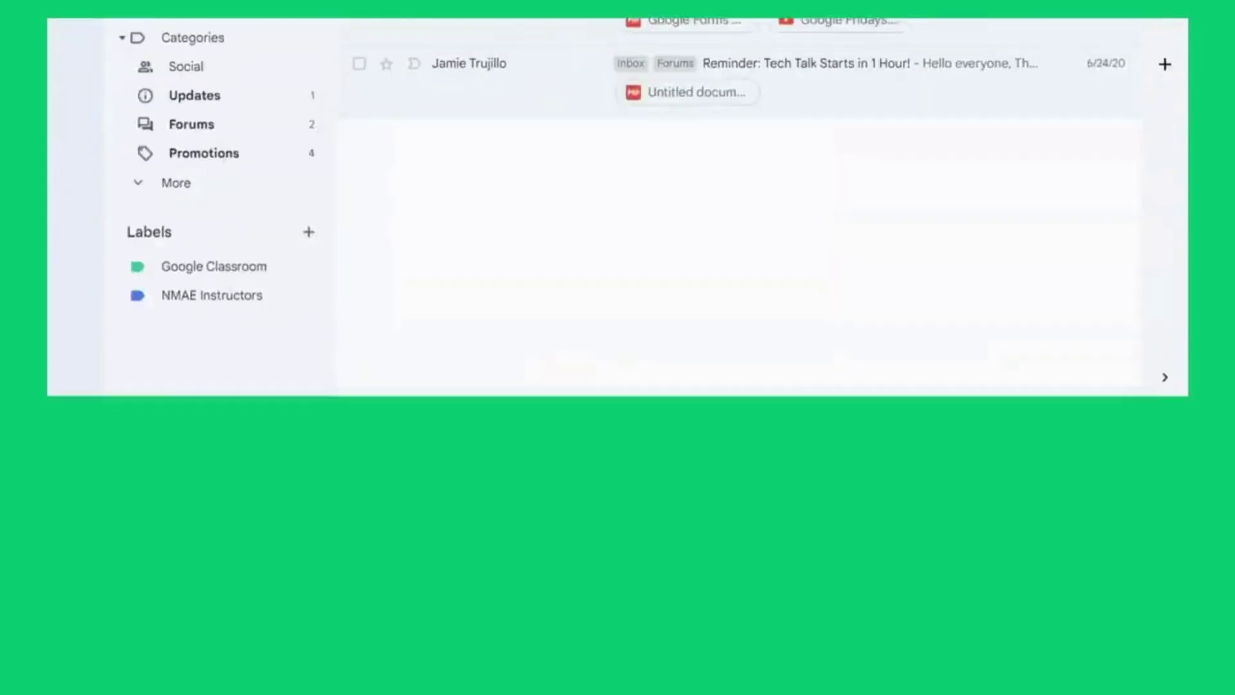